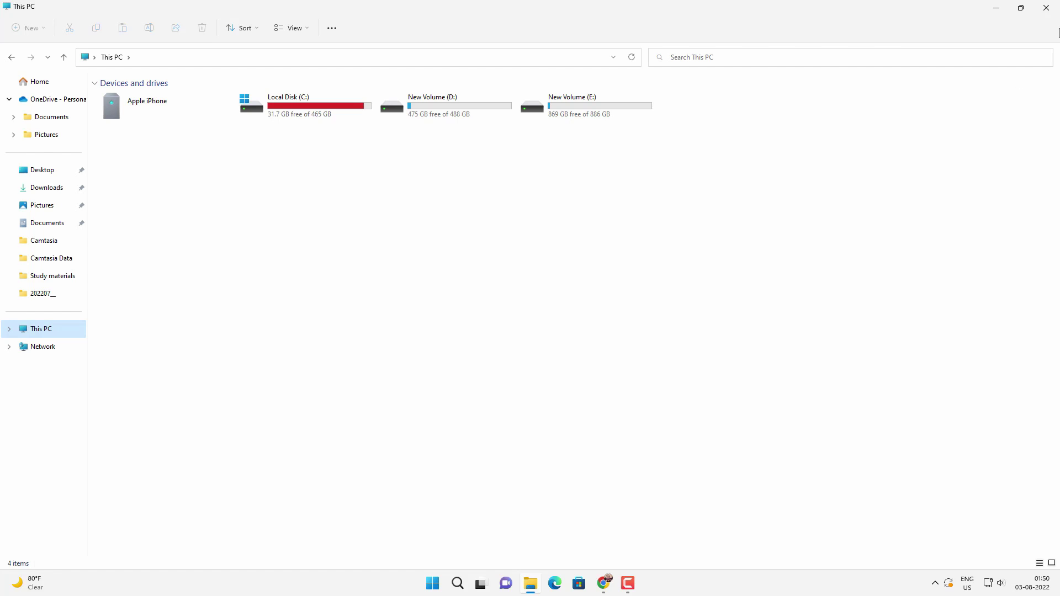
Search Windows for "disk partition" and open the tool for creating and formatting hard disk partitions
left_click(998, 8)
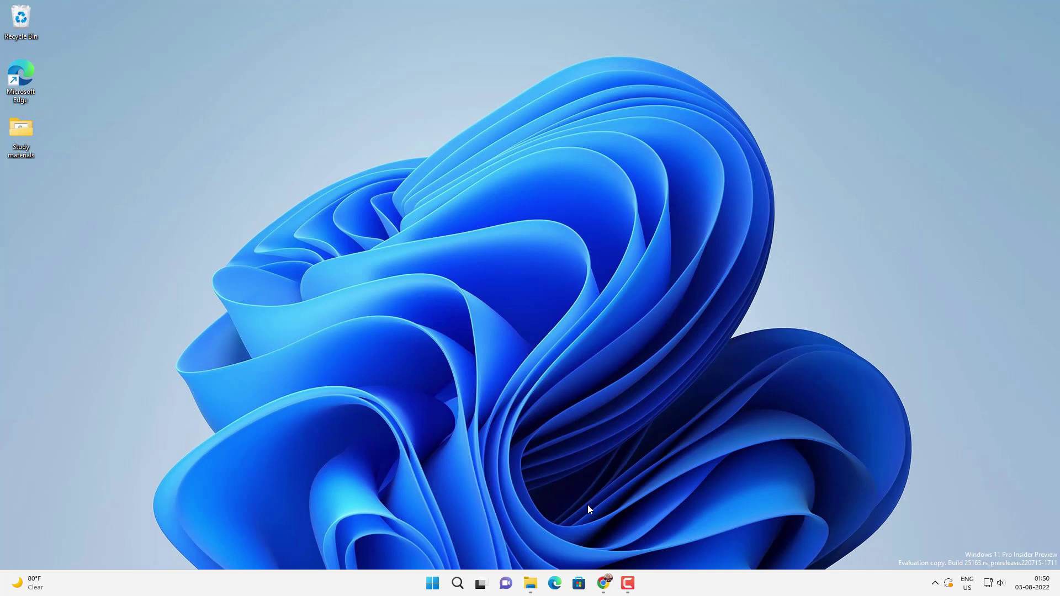
left_click(456, 585)
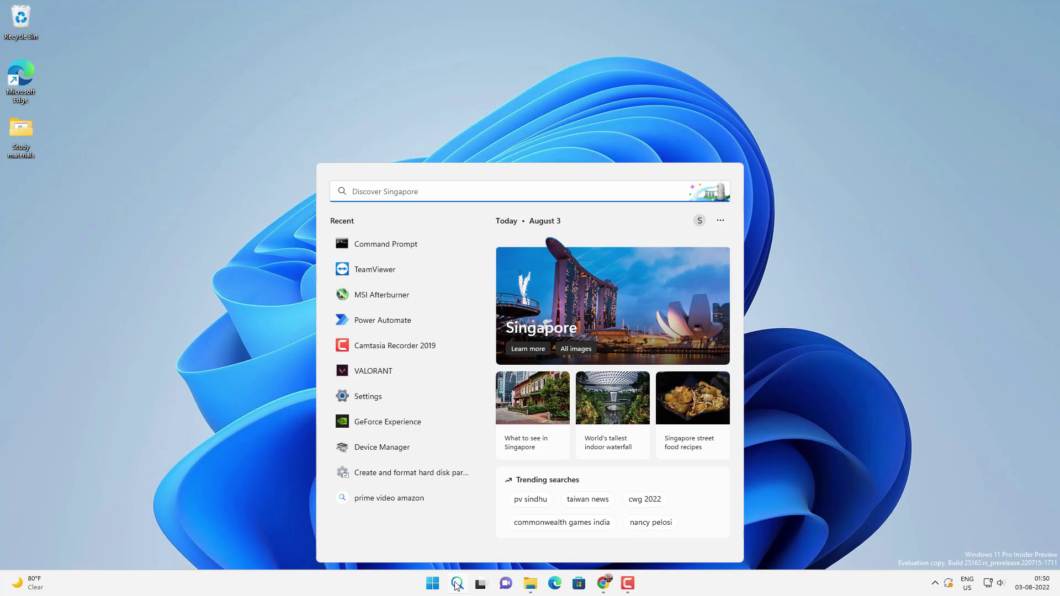
type("disk parti")
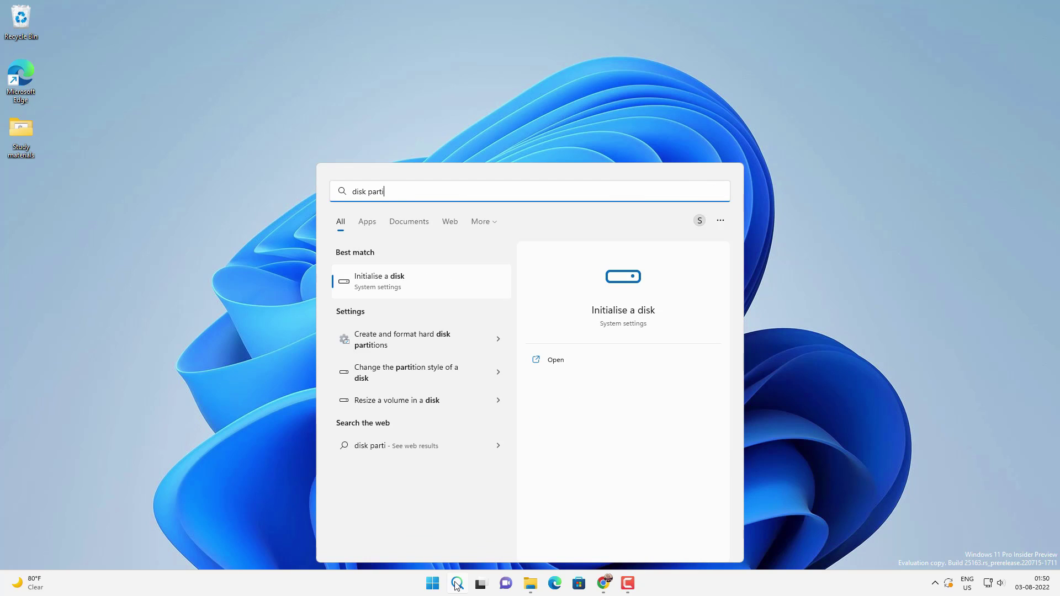
type("tion")
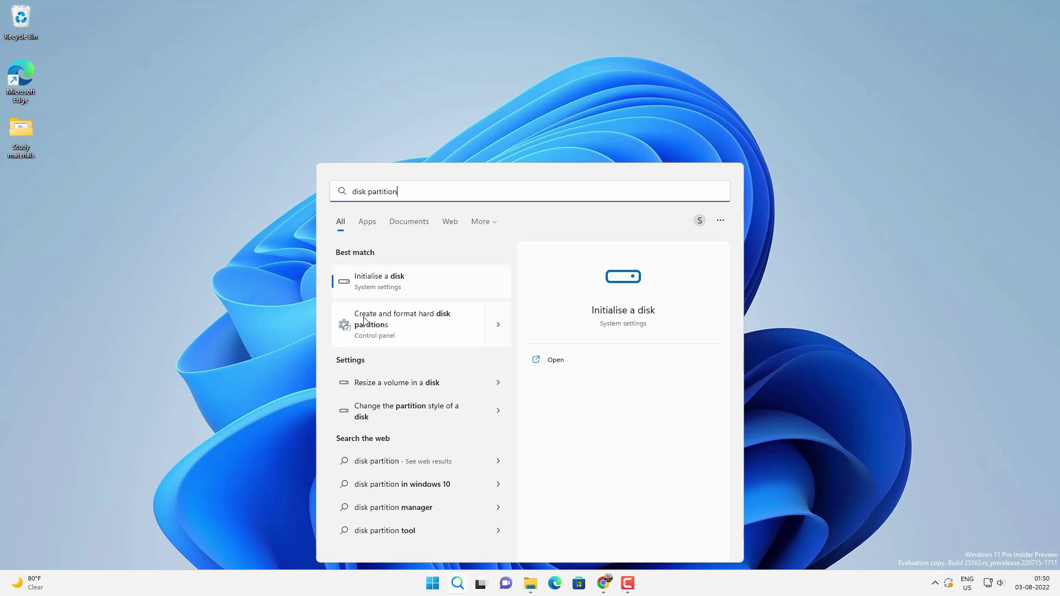
left_click(429, 319)
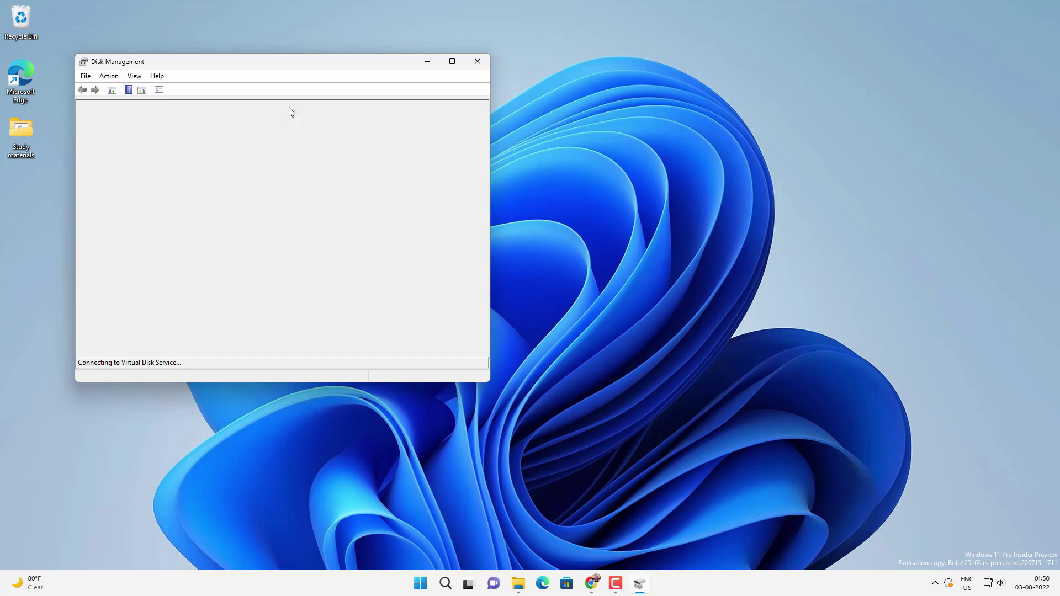
left_click_drag(298, 66, 651, 94)
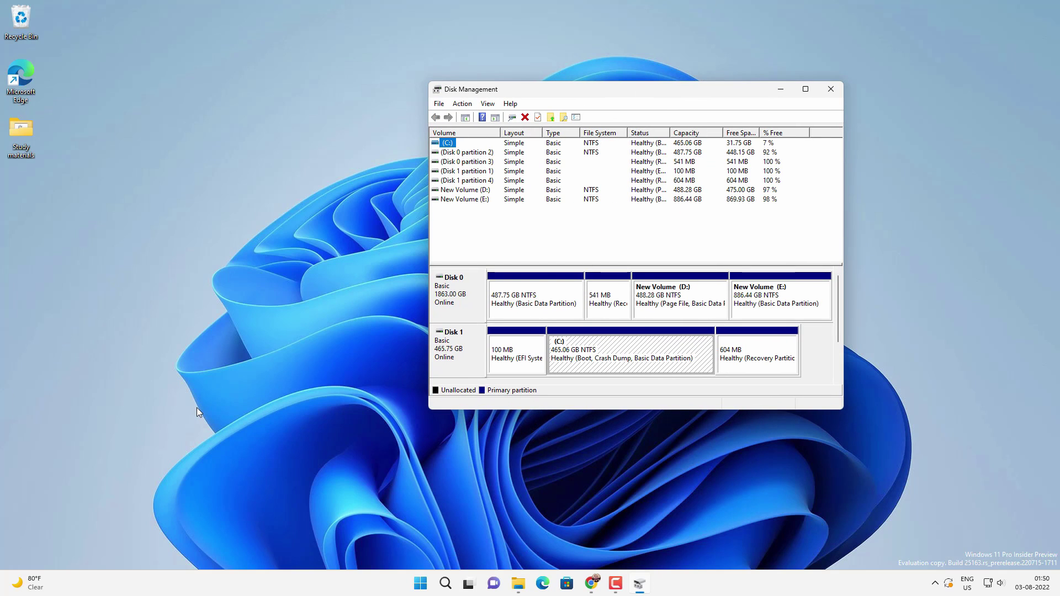
Open a second Disk Management window by running diskmgmt.msc, and close that duplicate window
key("super+r")
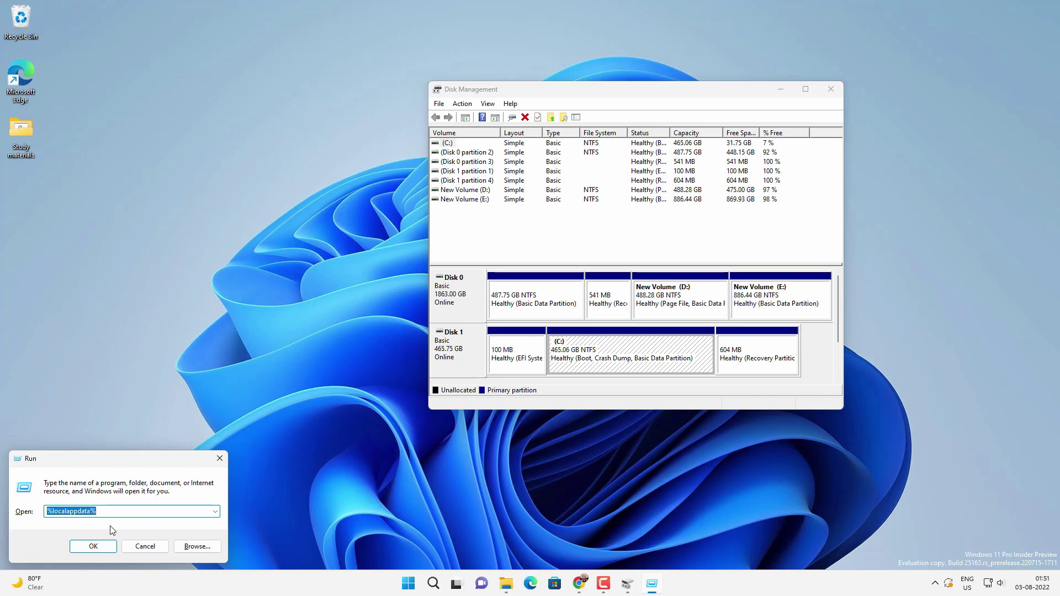
type("disk")
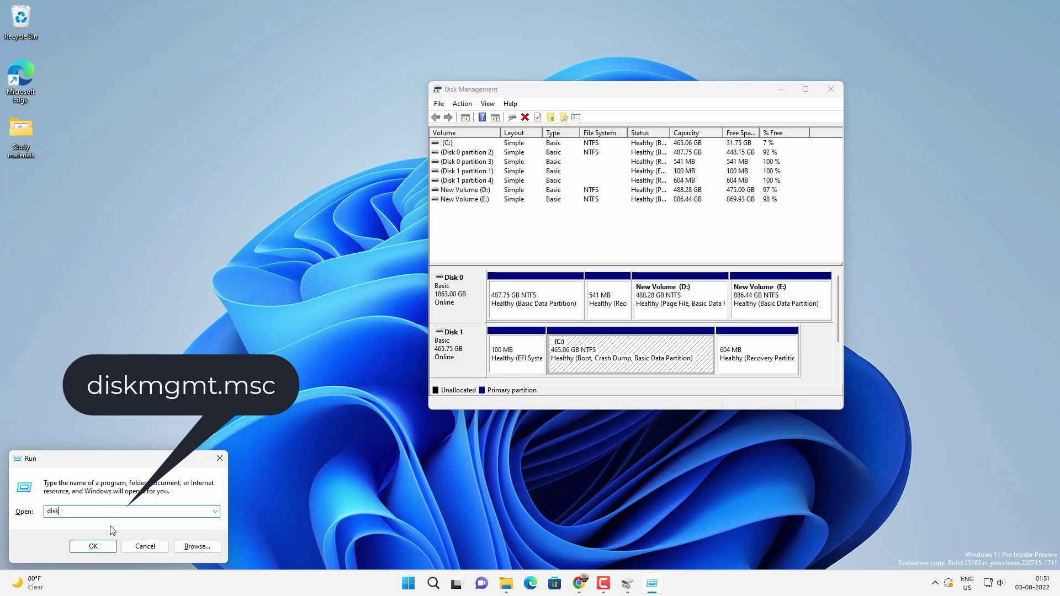
type("mgmt.msc")
left_click(83, 544)
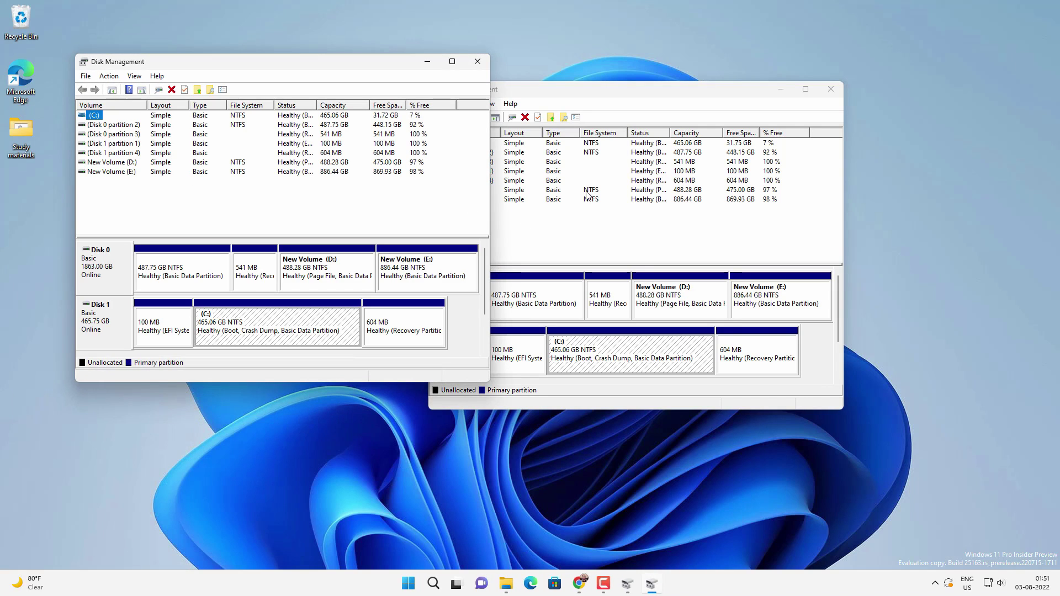
left_click(471, 65)
Enlarge the Disk Management window and open the Shrink Volume settings for New Volume (E:) on Disk 0
left_click_drag(582, 95, 471, 119)
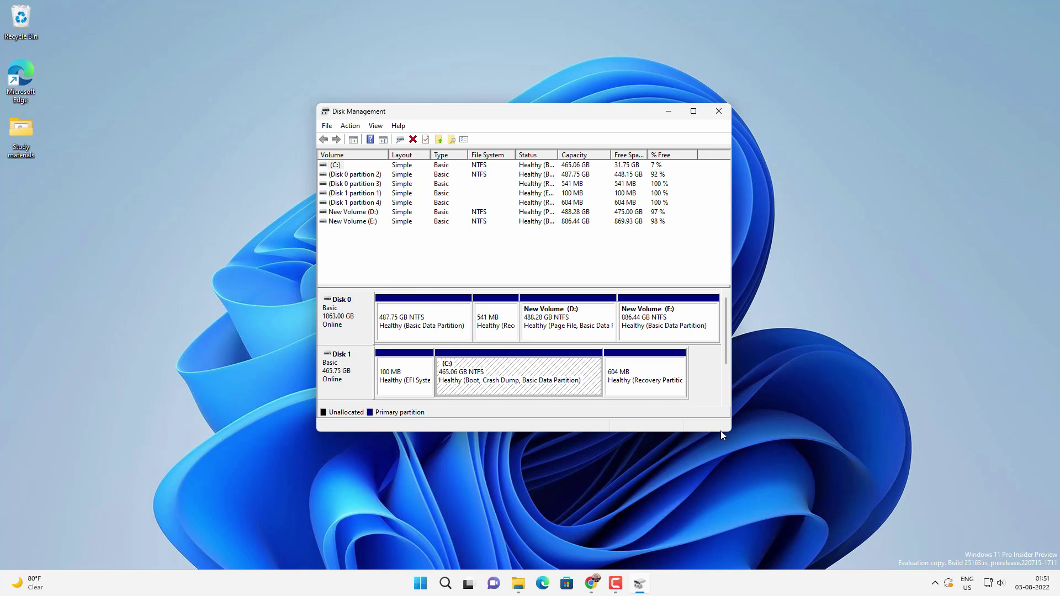
mouse_move(731, 434)
left_mouse_down()
mouse_move(810, 455)
mouse_move(795, 450)
left_mouse_up()
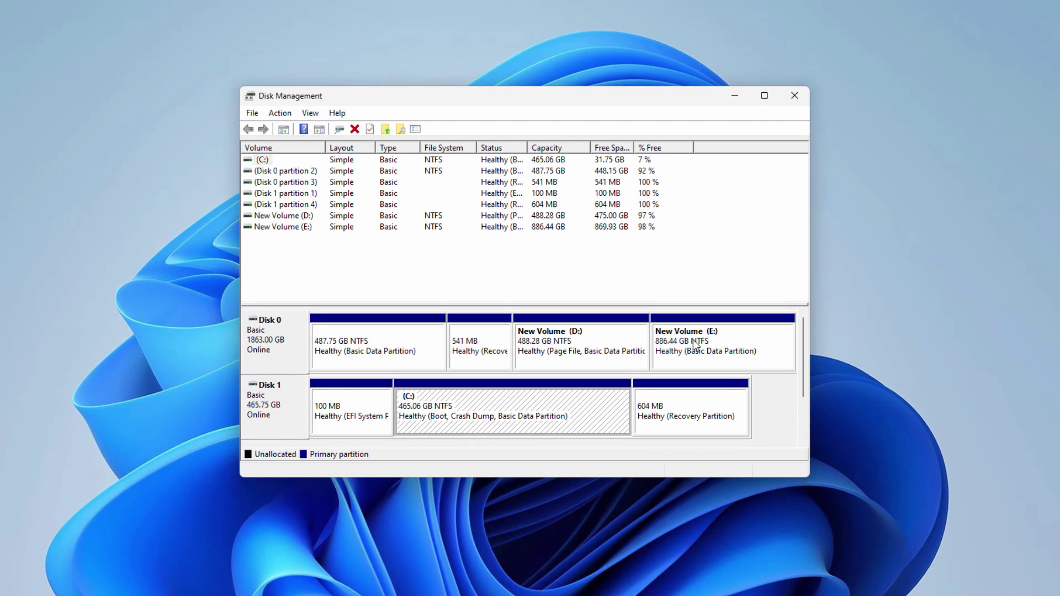
left_click(701, 342)
right_click(741, 339)
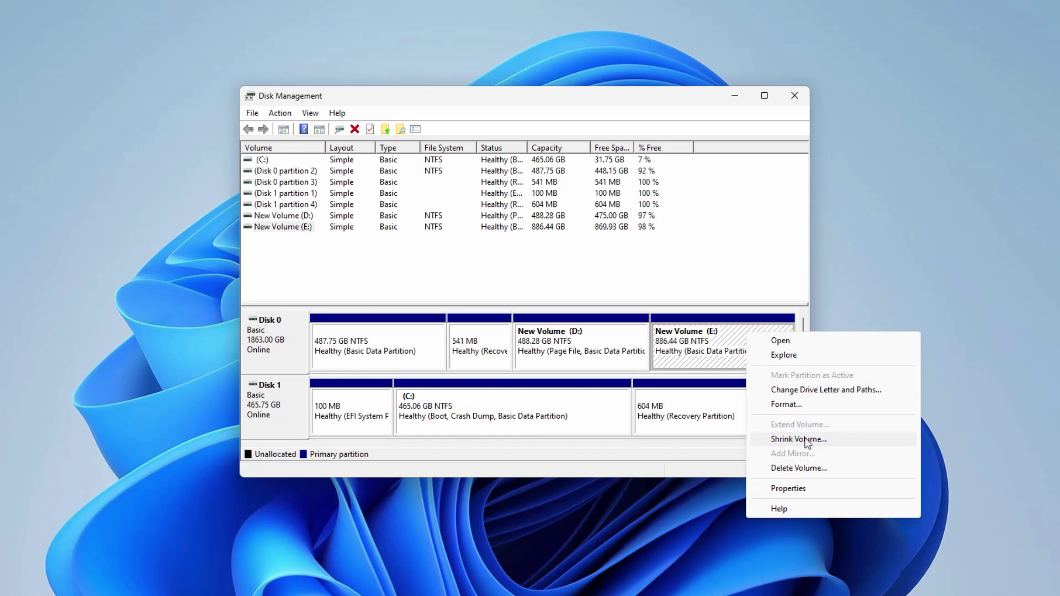
left_click(577, 409)
right_click(574, 407)
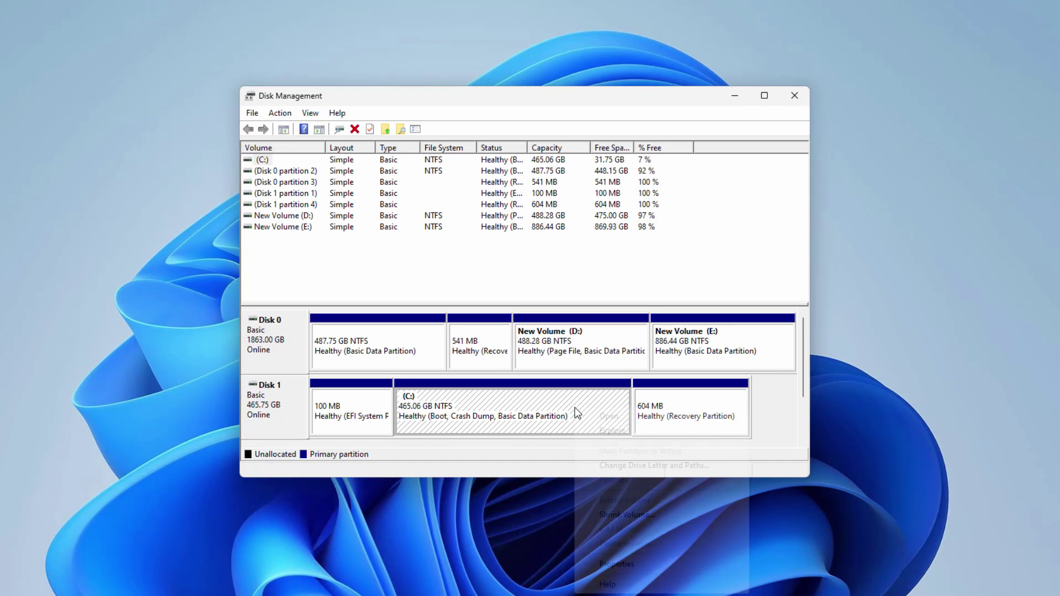
left_click(765, 335)
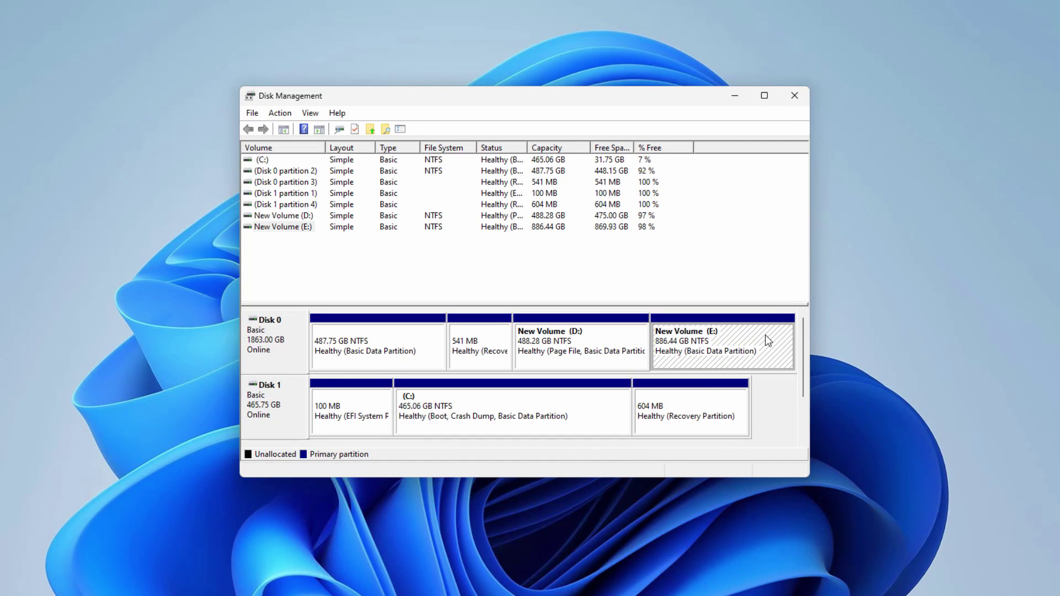
right_click(765, 335)
left_click(811, 443)
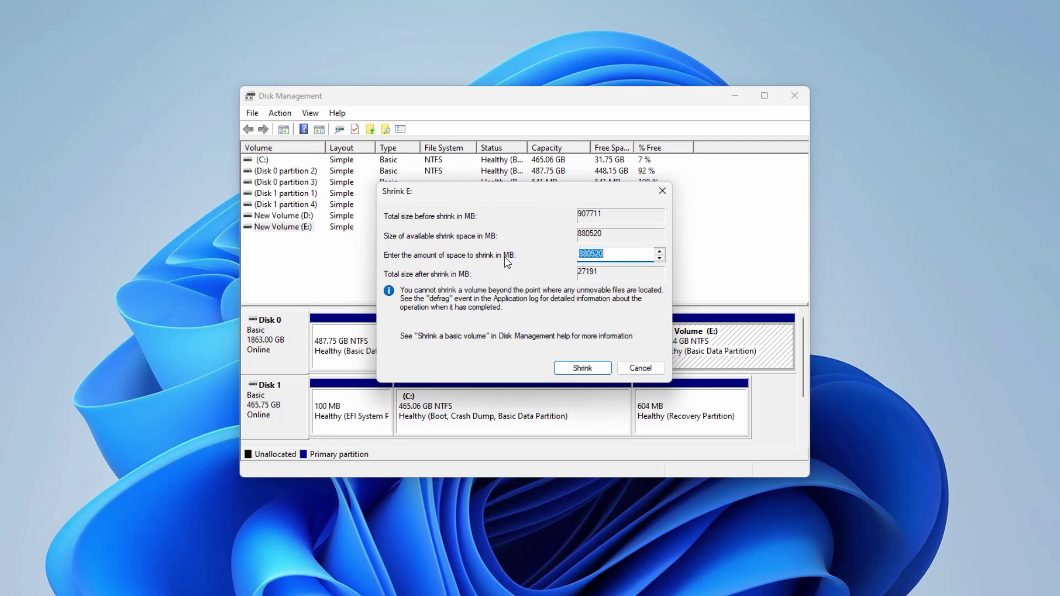
left_click_drag(512, 190, 460, 212)
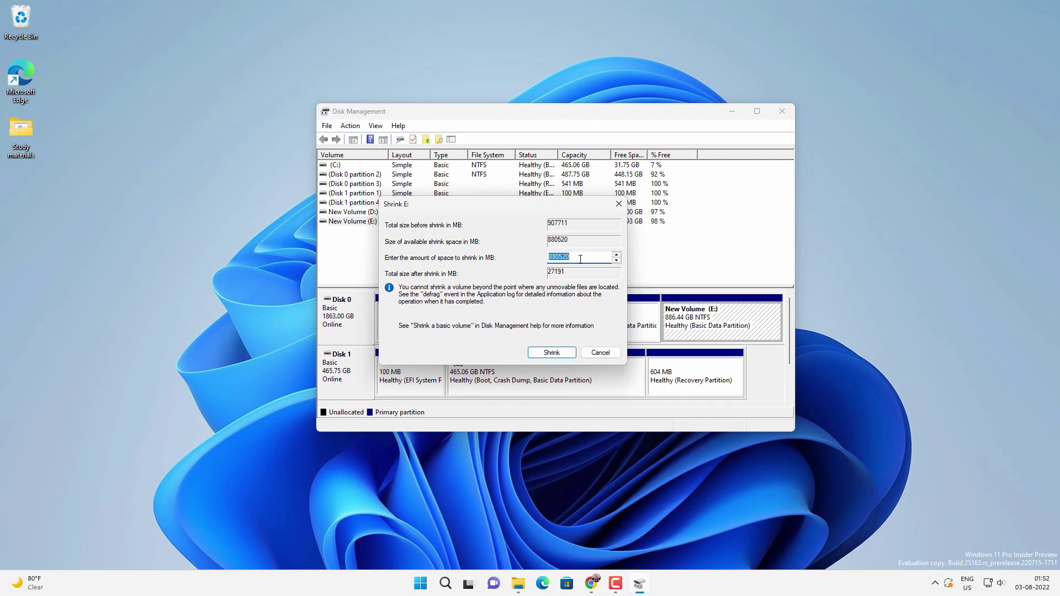
Open Calculator and place it beside the Shrink E: dialog
left_click(446, 589)
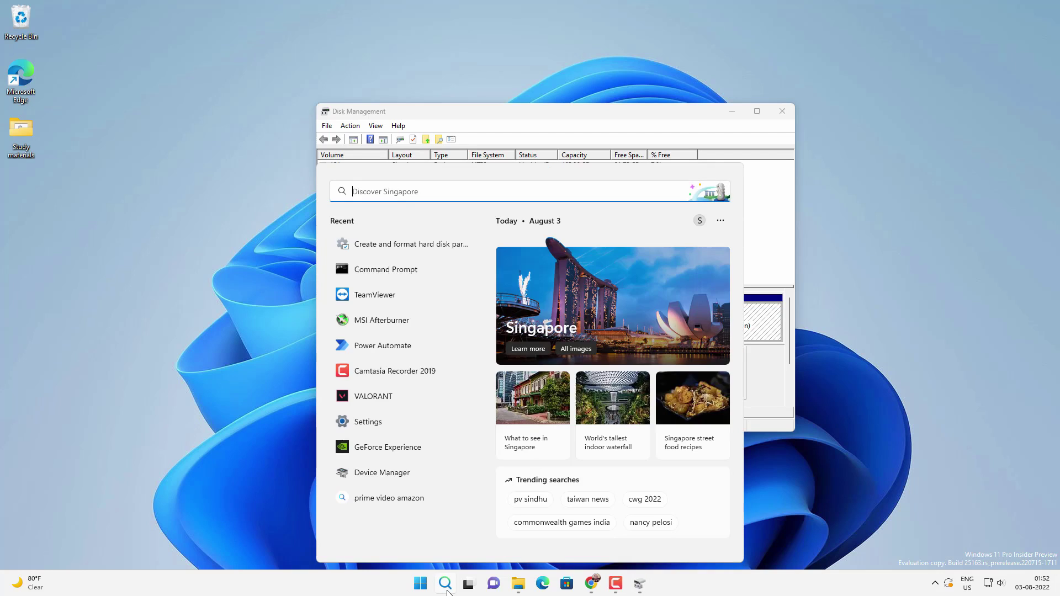
type("cal")
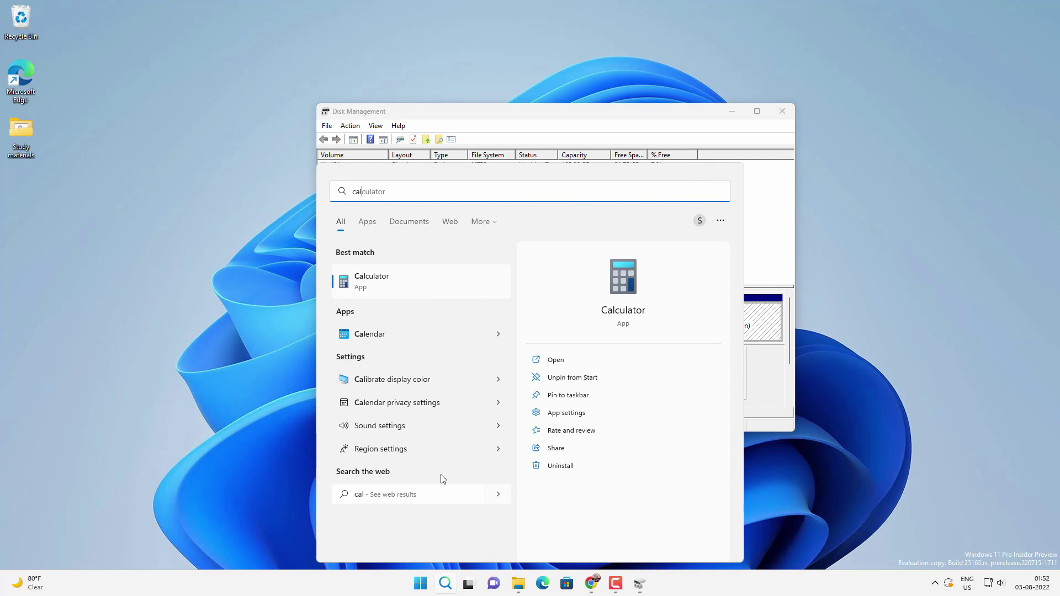
left_click(430, 290)
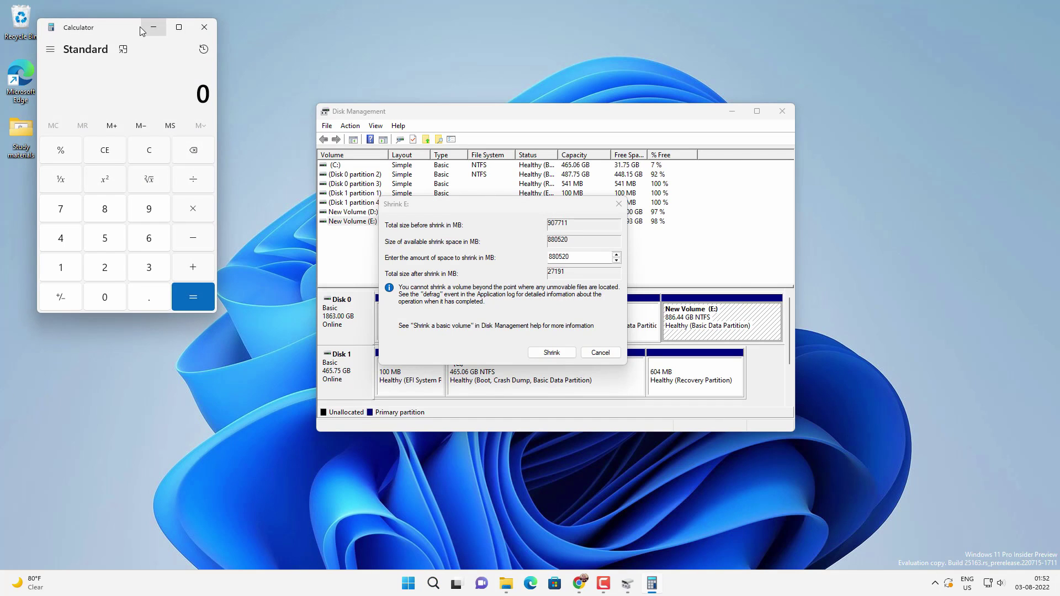
left_click_drag(125, 32, 723, 149)
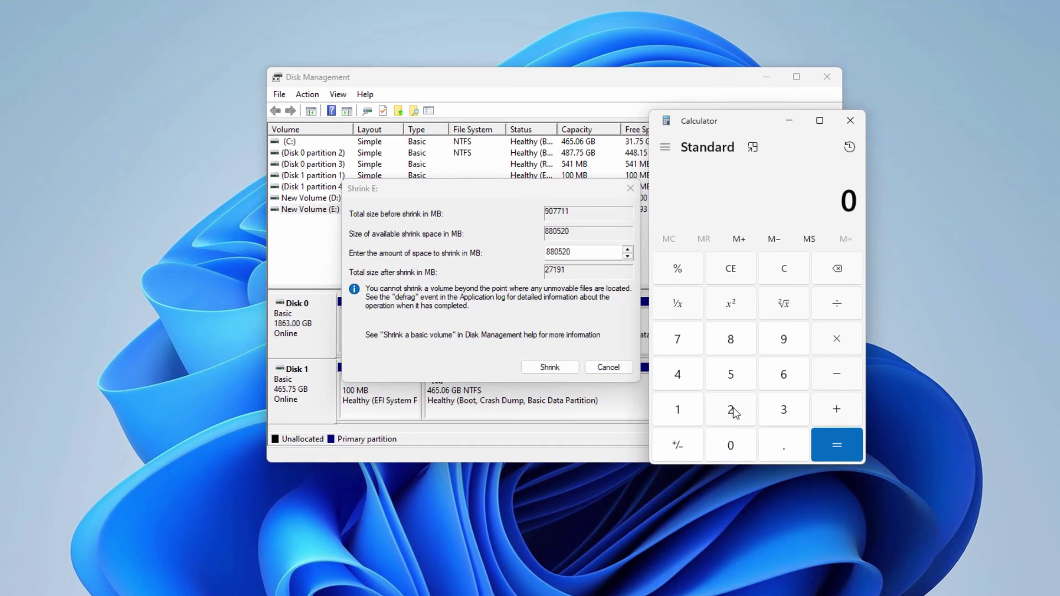
Convert 200 GB to megabytes in Calculator by multiplying 200 by 1024
left_click(731, 412)
left_click(731, 445)
left_click(731, 445)
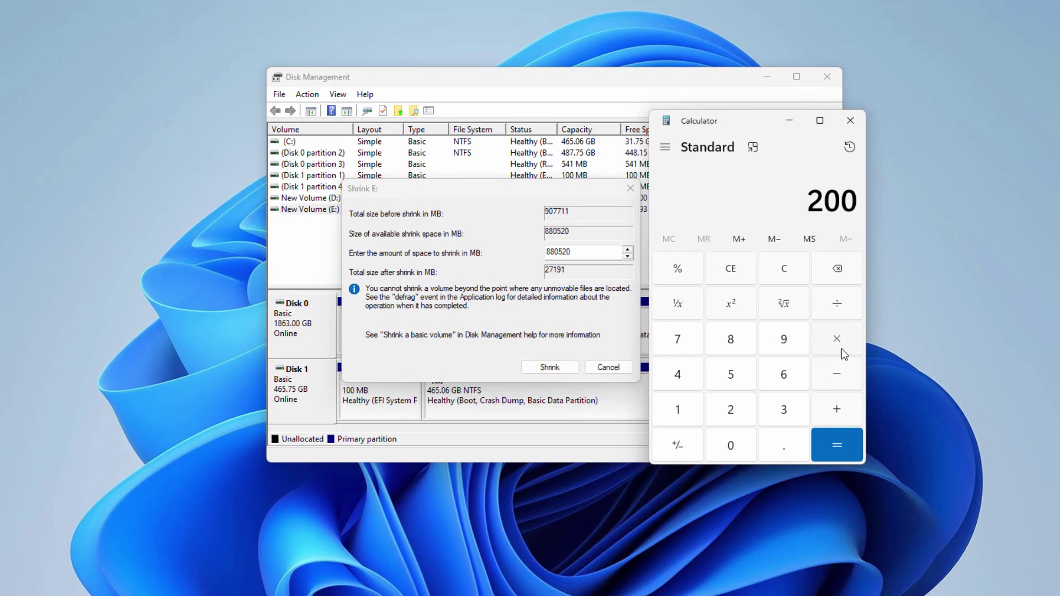
left_click(839, 342)
left_click(678, 407)
left_click(732, 446)
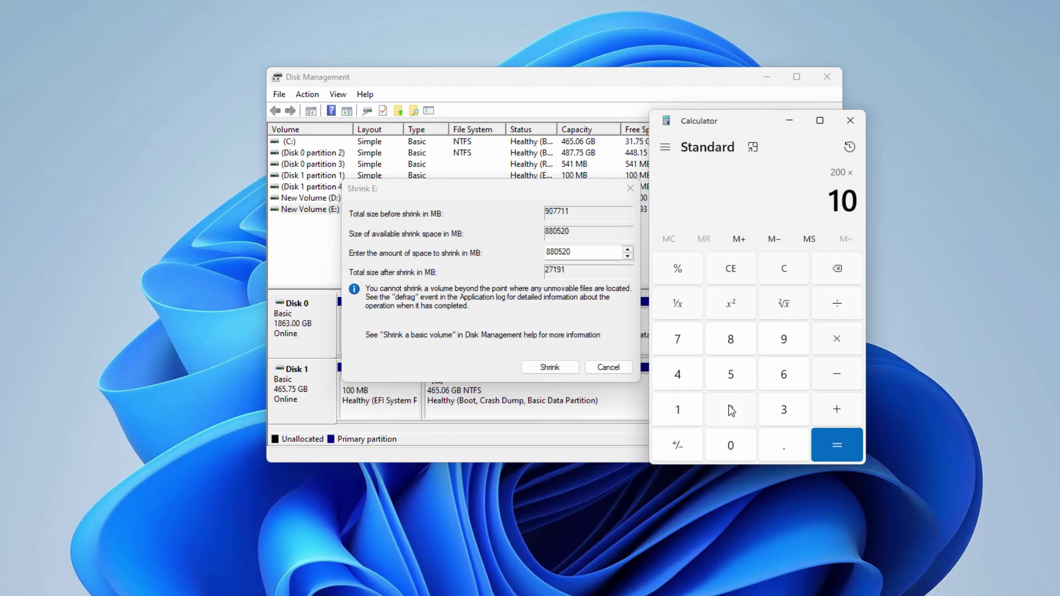
left_click(730, 411)
left_click(686, 376)
left_click(837, 444)
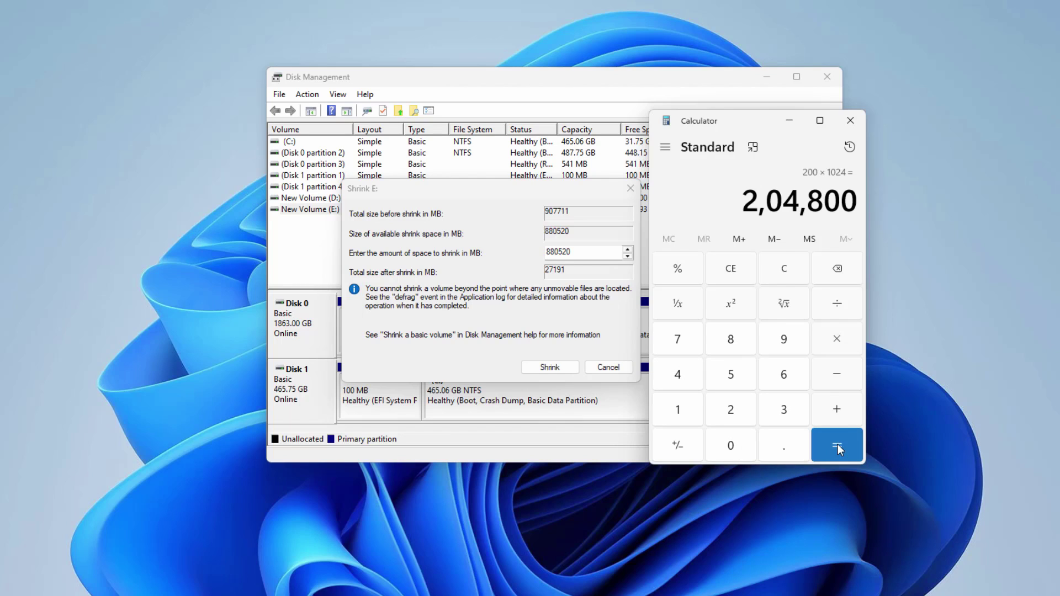
double_click(775, 202)
left_click(776, 202)
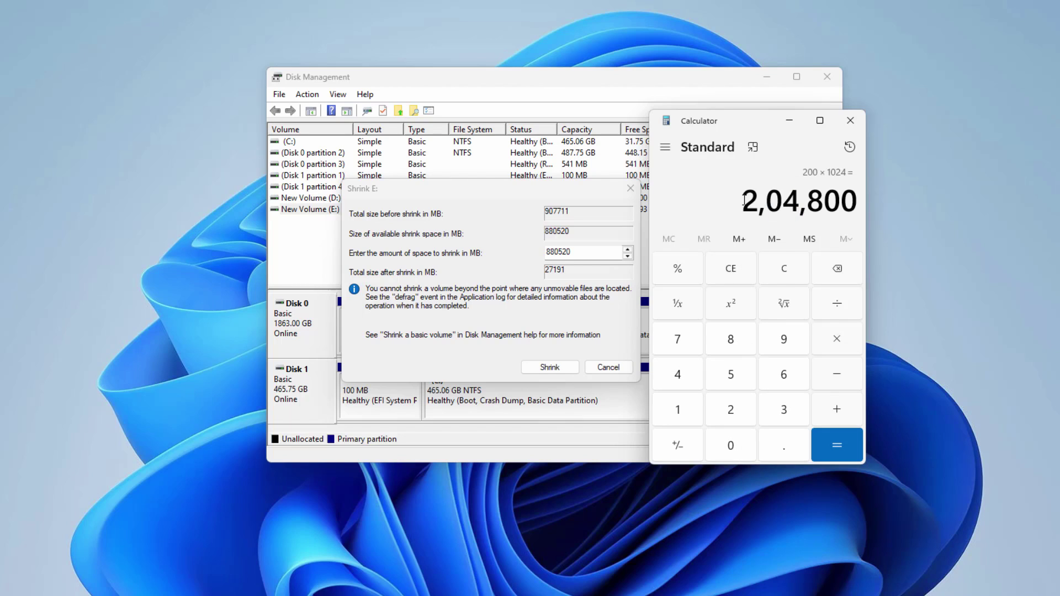
Move Calculator clear of the Shrink E: dialog and set the amount of space to shrink to 204800 MB
left_click(578, 254)
left_click(855, 247)
left_click_drag(748, 127, 928, 126)
left_click(578, 253)
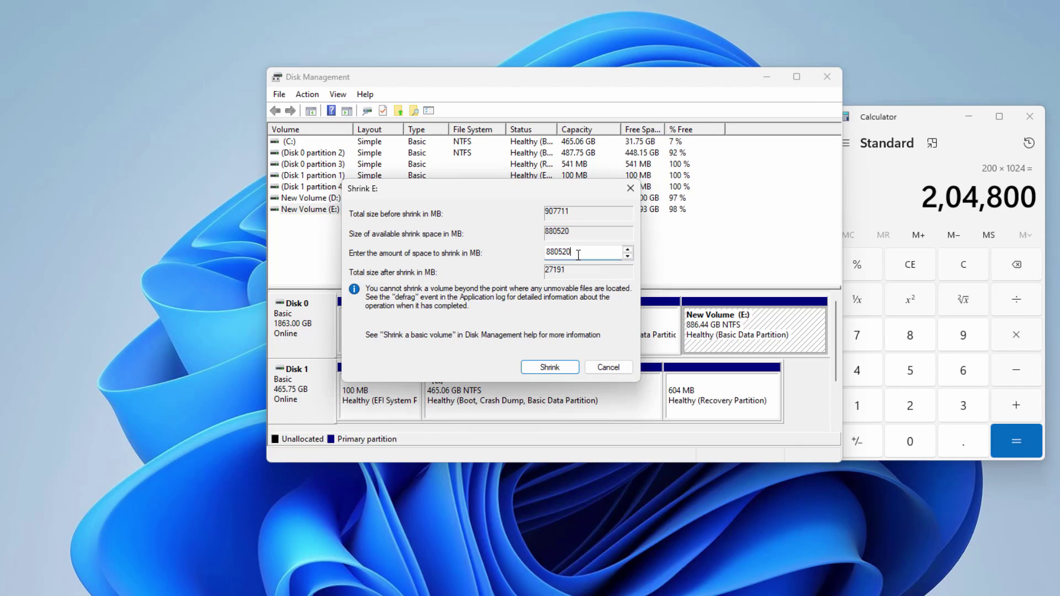
key("BackSpace")
key("BackSpace")
key("BackSpace")
key("BackSpace")
key("BackSpace")
key("BackSpace")
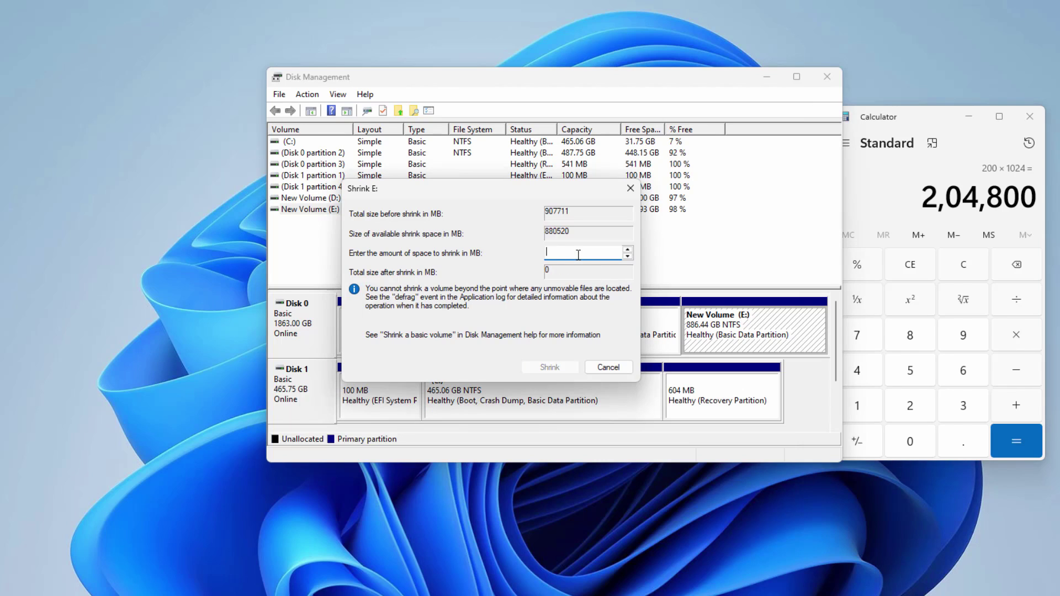
type("204800")
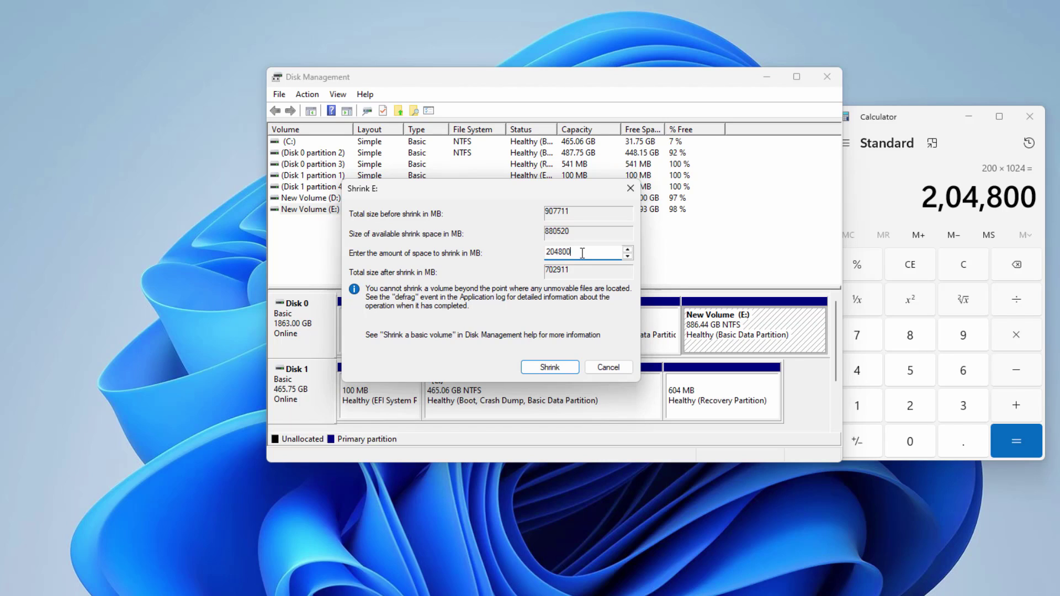
Change the amount of space to shrink to 204801 MB and shrink the E: volume
key("BackSpace")
type("1")
left_click(553, 368)
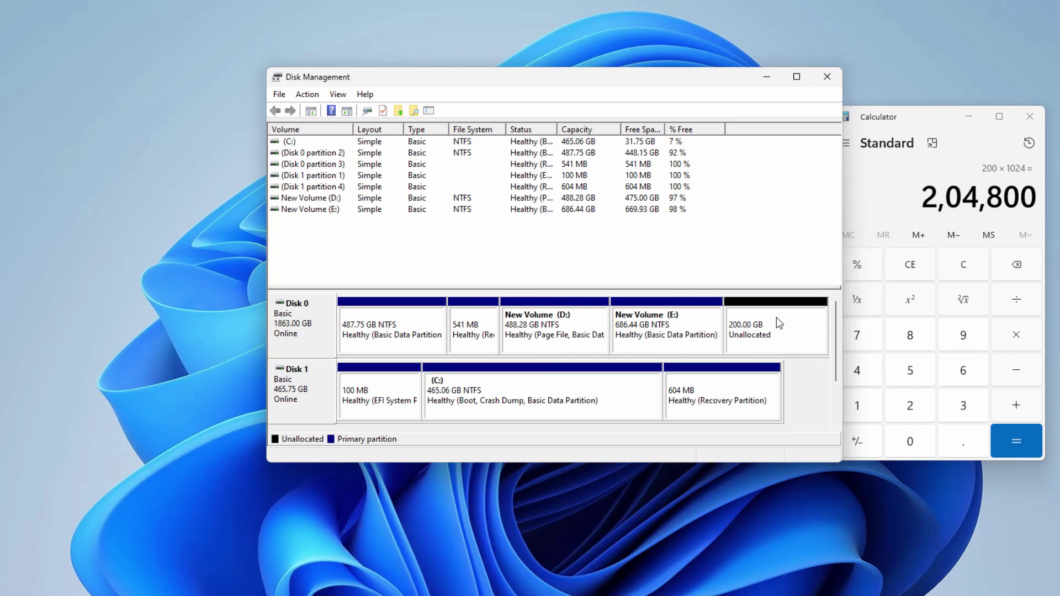
Start a new simple volume in Disk 0's unallocated space, using the full 204801 MB and drive letter F
left_click(757, 330)
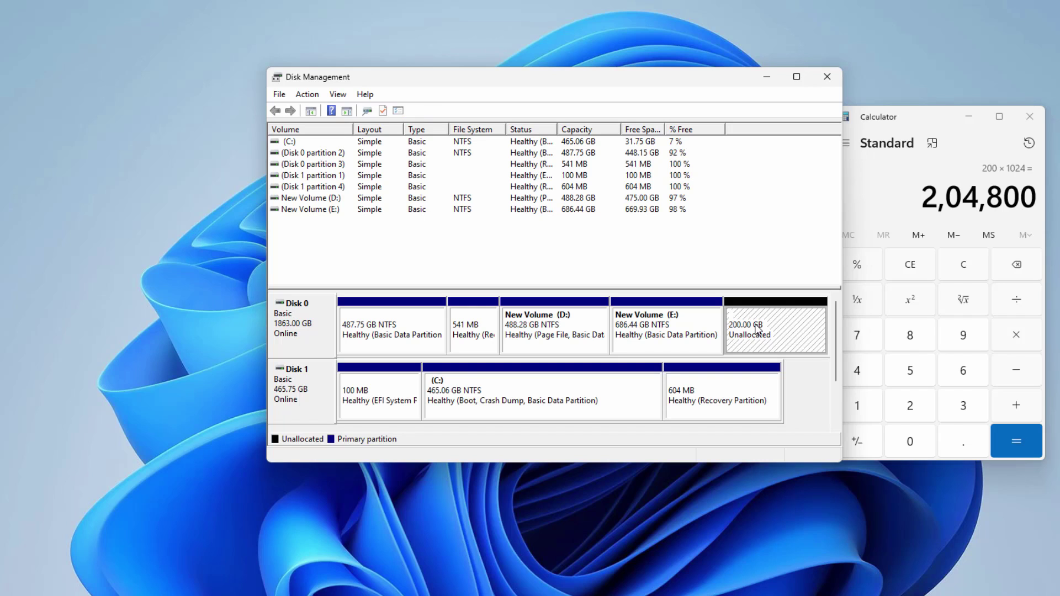
right_click(756, 327)
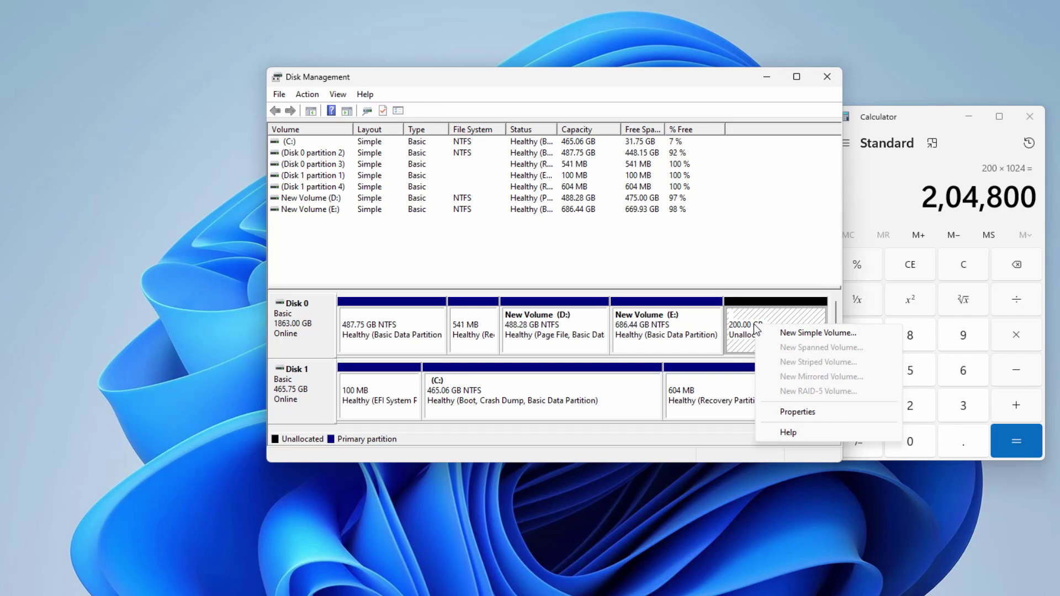
left_click(821, 334)
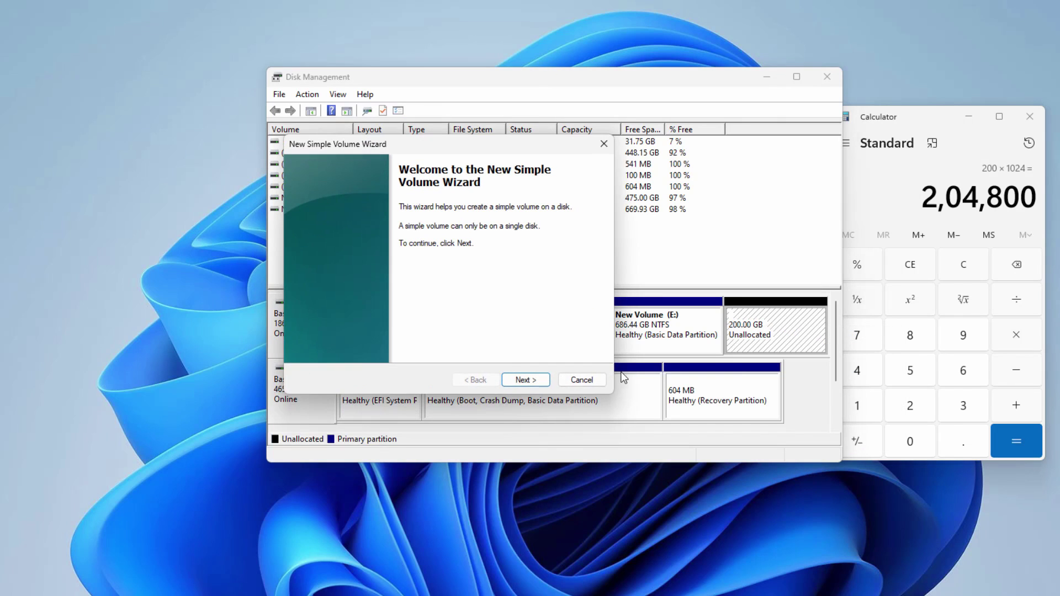
left_click(524, 380)
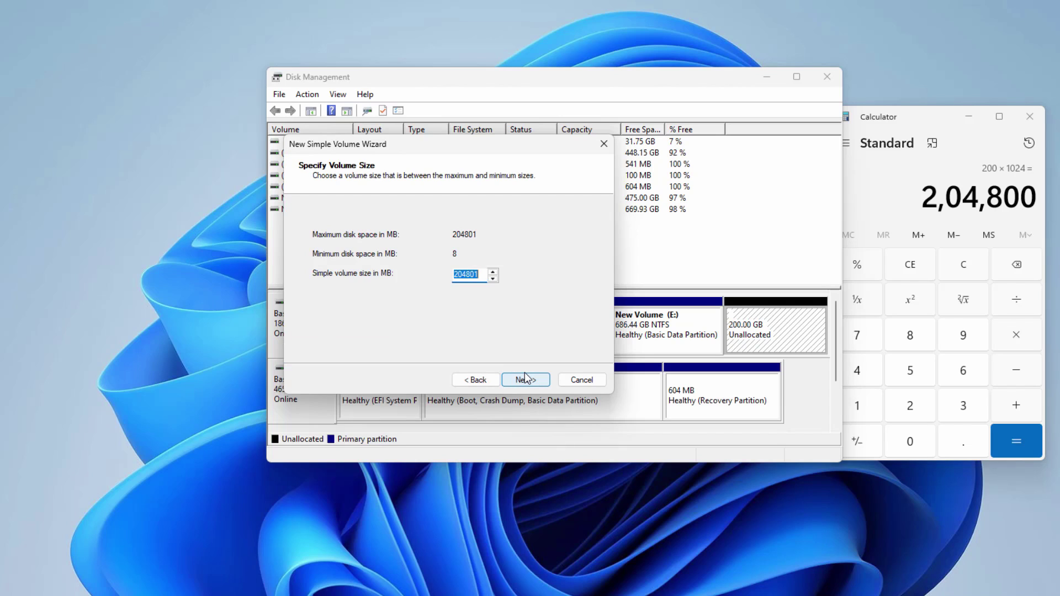
left_click(525, 378)
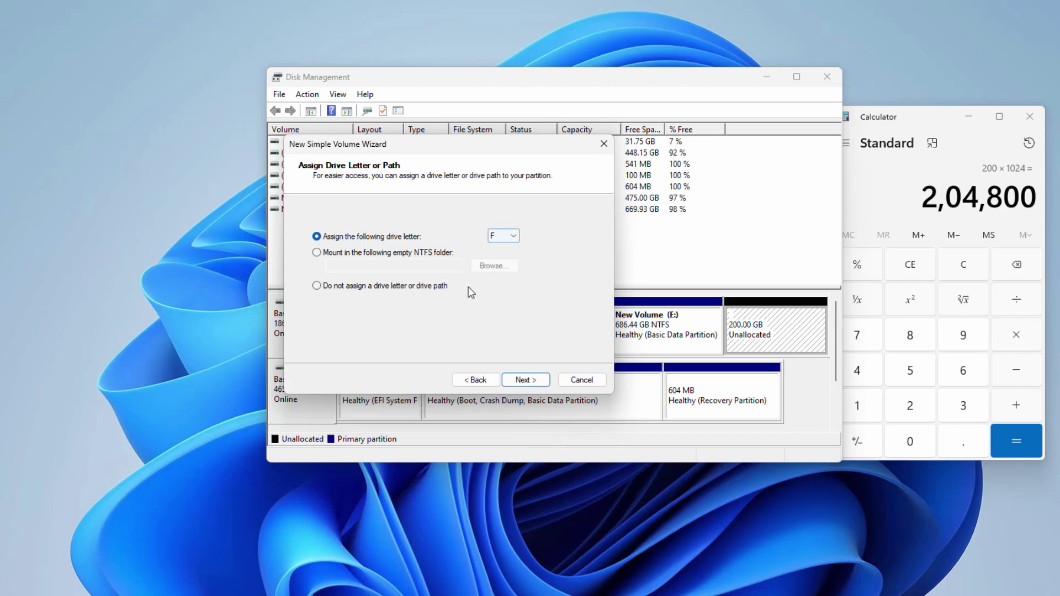
left_click(534, 380)
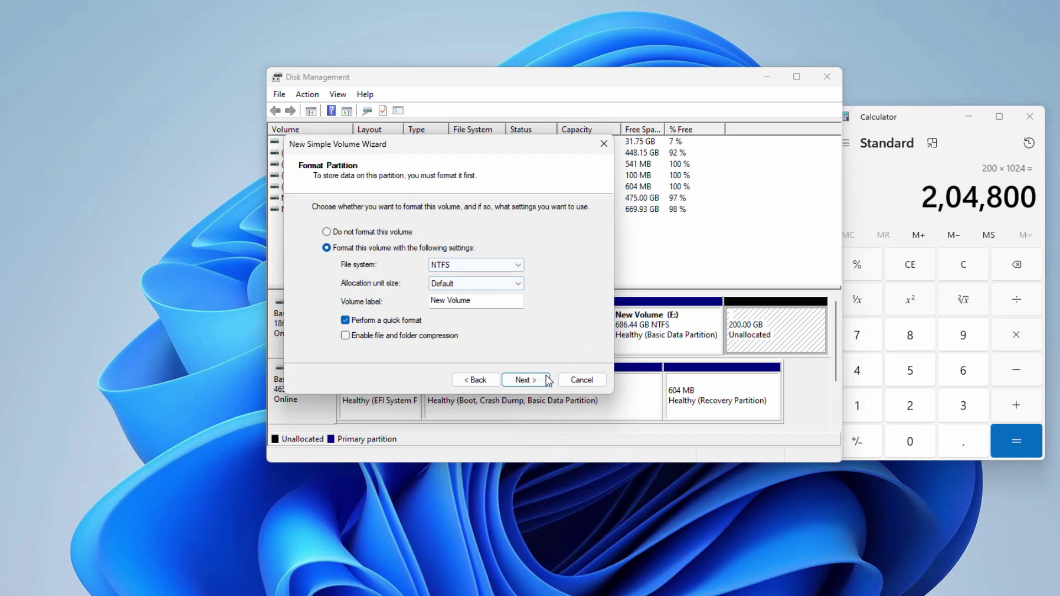
Label the new volume My Files, keep NTFS with a quick format, and finish creating it
left_click_drag(473, 301, 411, 300)
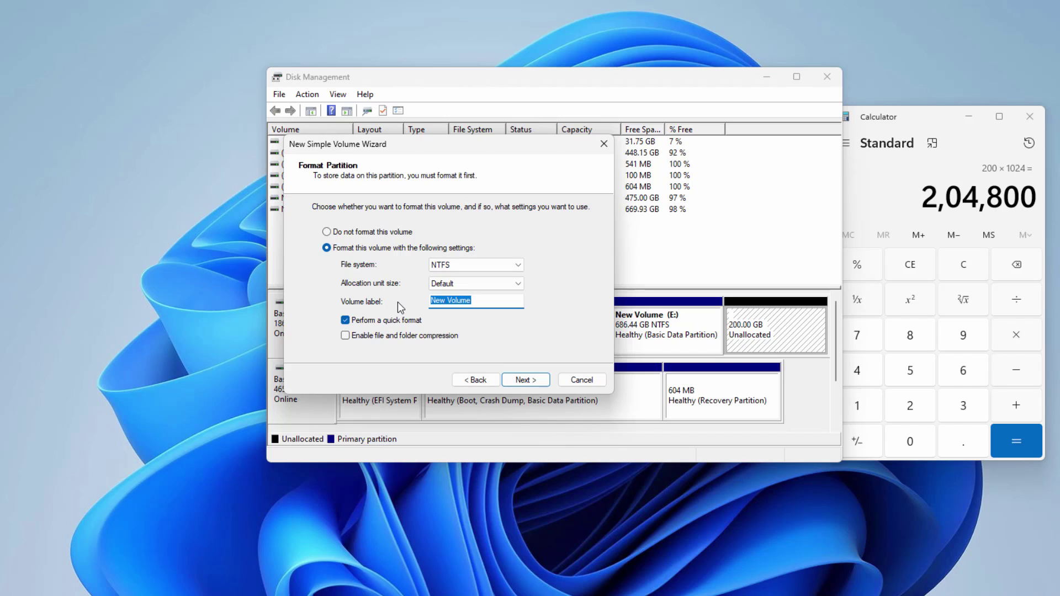
type("My Files")
left_click(531, 383)
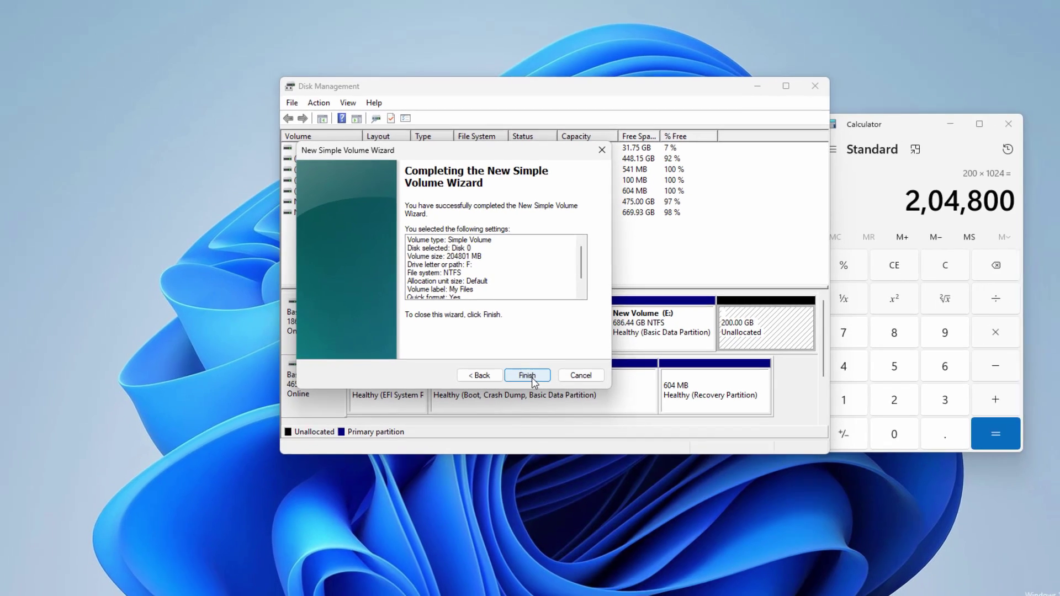
left_click(528, 380)
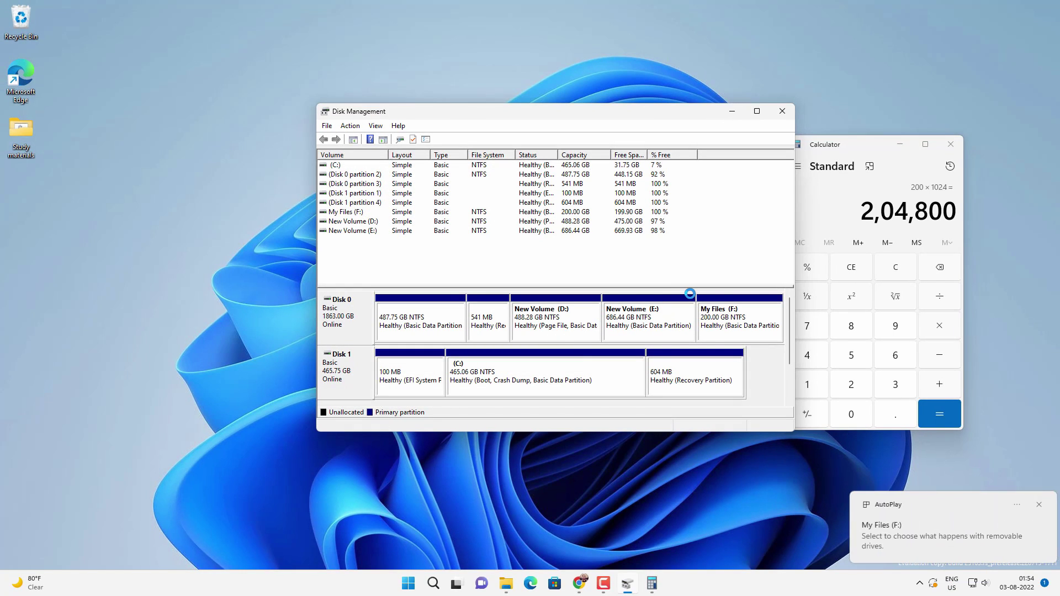
Check the My Files (F:) drive and its contents under This PC in File Explorer, then close File Explorer
left_click(506, 584)
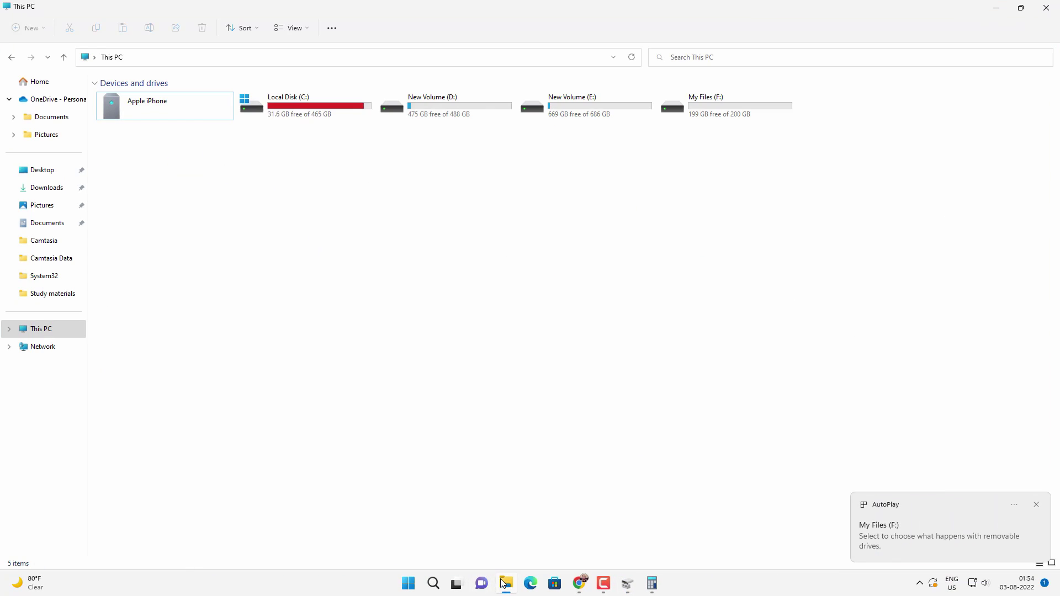
left_click(711, 115)
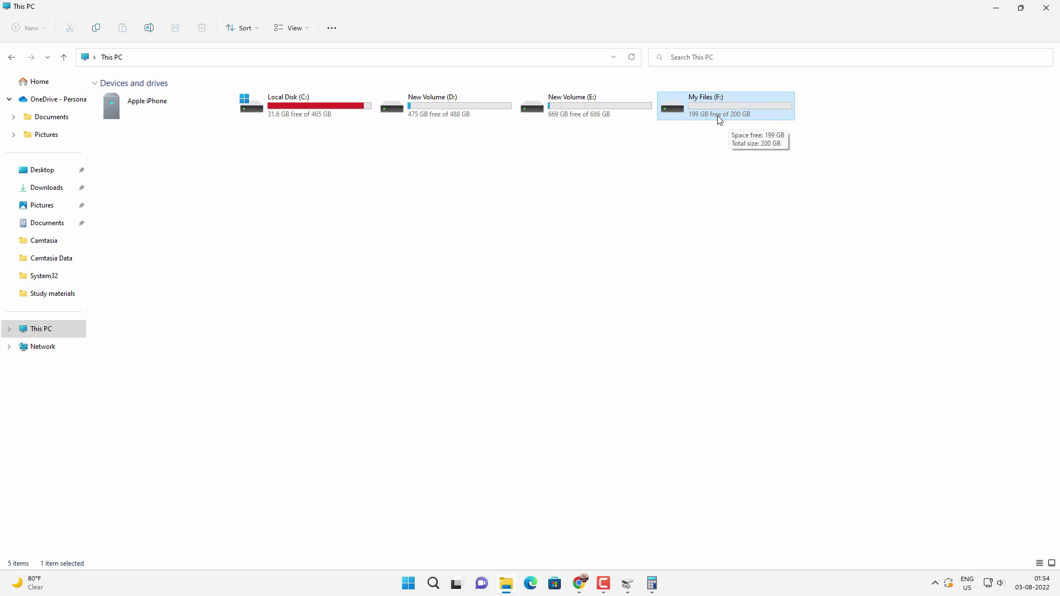
double_click(741, 118)
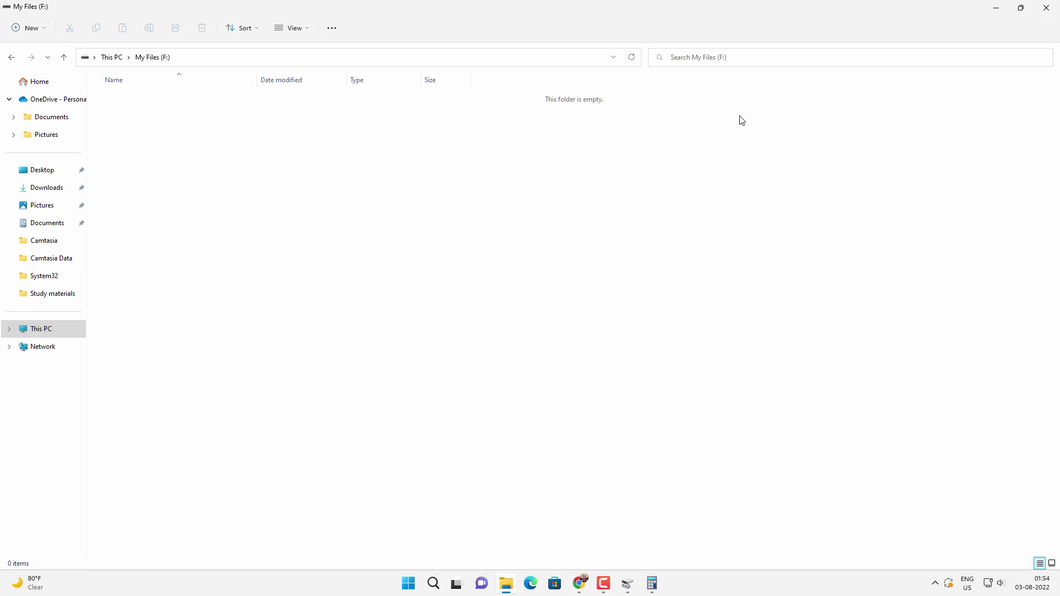
left_click(111, 59)
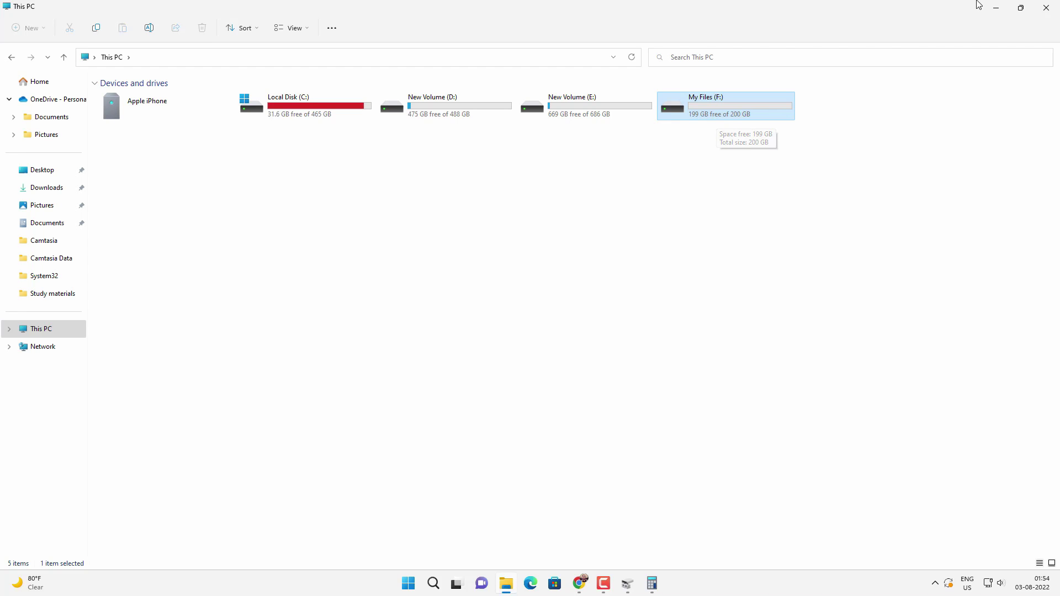
left_click(1046, 8)
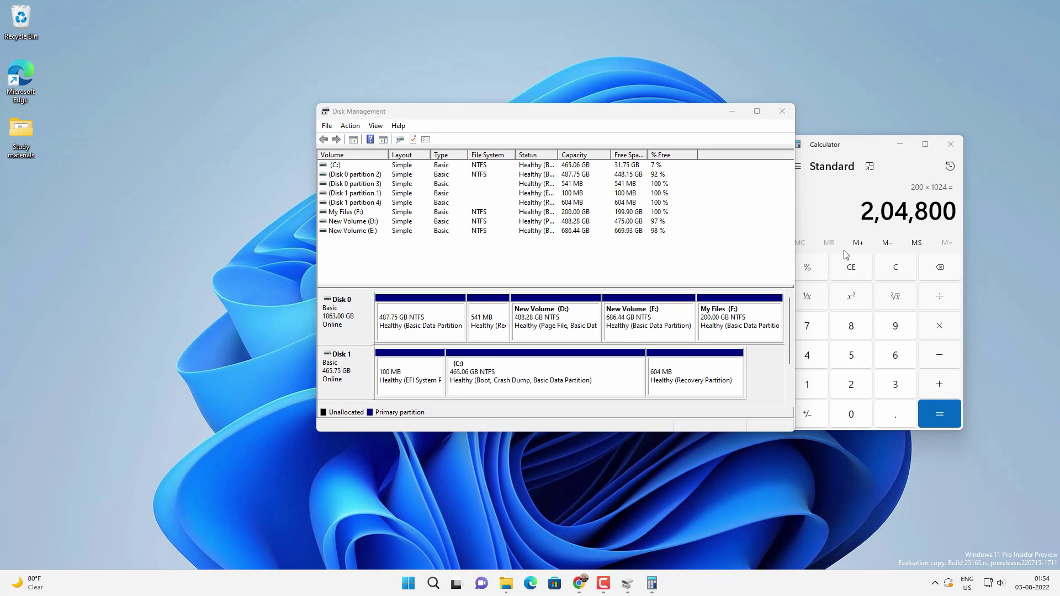
right_click(634, 315)
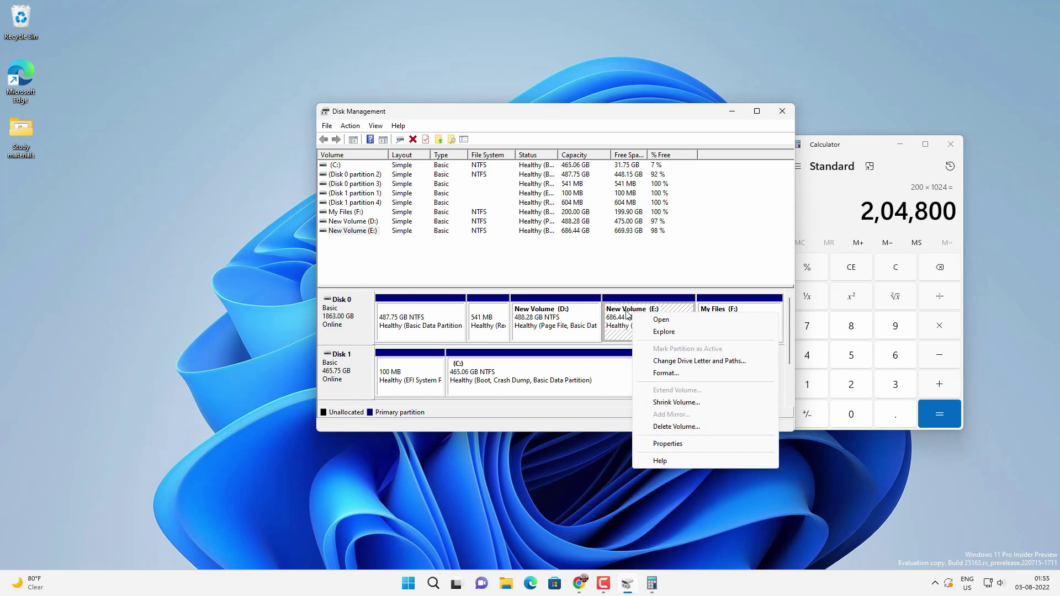
left_click(627, 315)
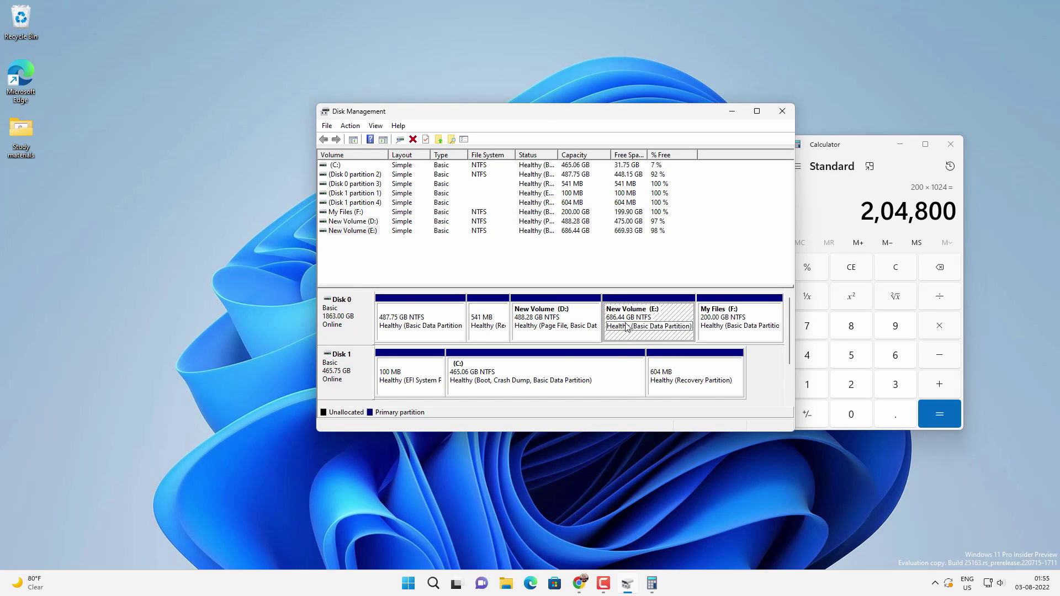
left_click(545, 376)
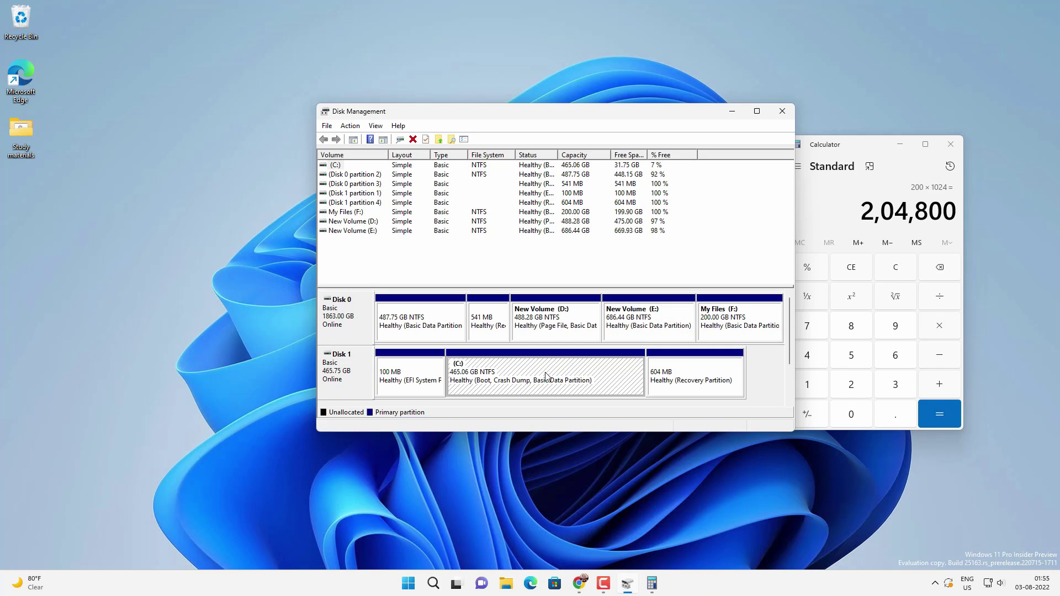
right_click(546, 376)
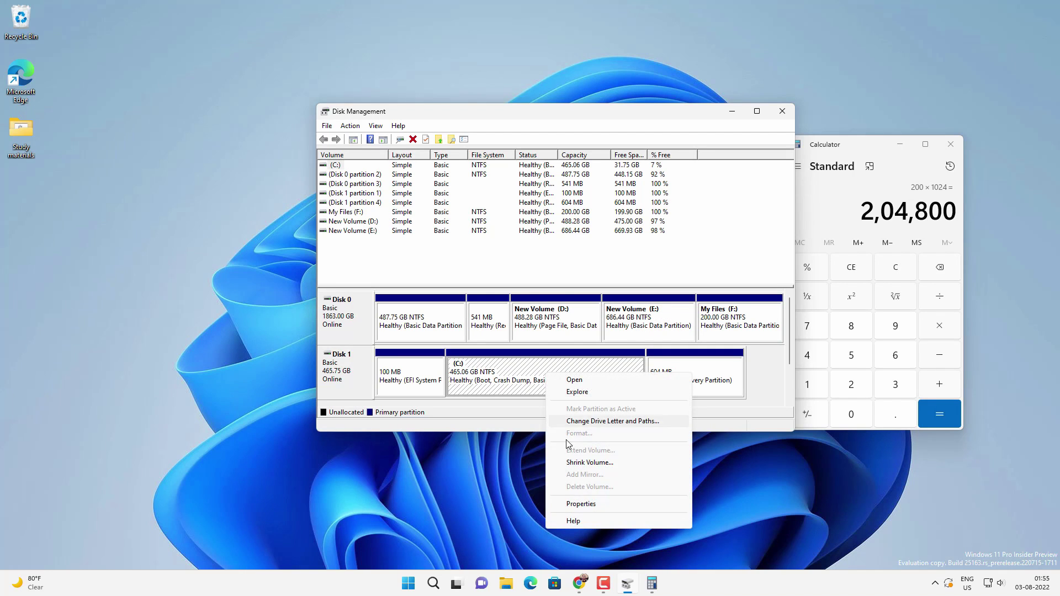
left_click(585, 462)
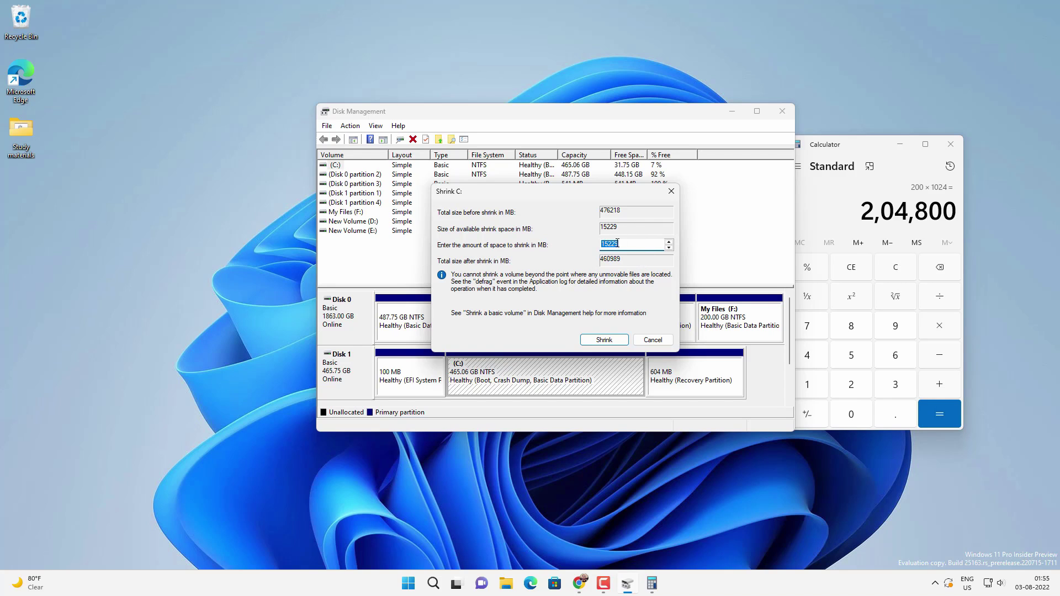
left_click(643, 339)
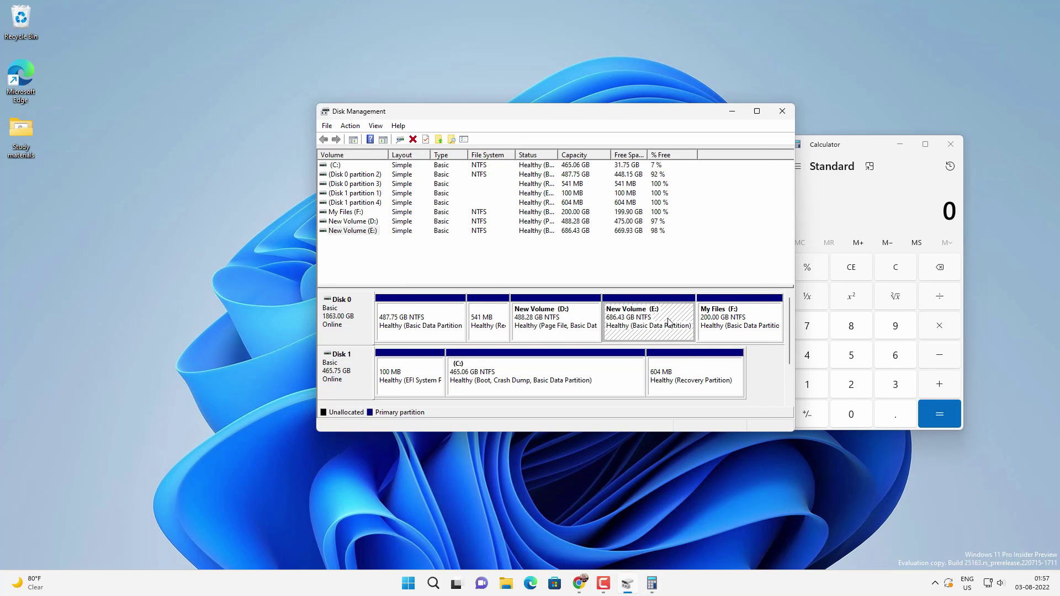
Start shrinking the E: volume and convert 300 GB to megabytes in Calculator by multiplying 300 by 1024
right_click(636, 323)
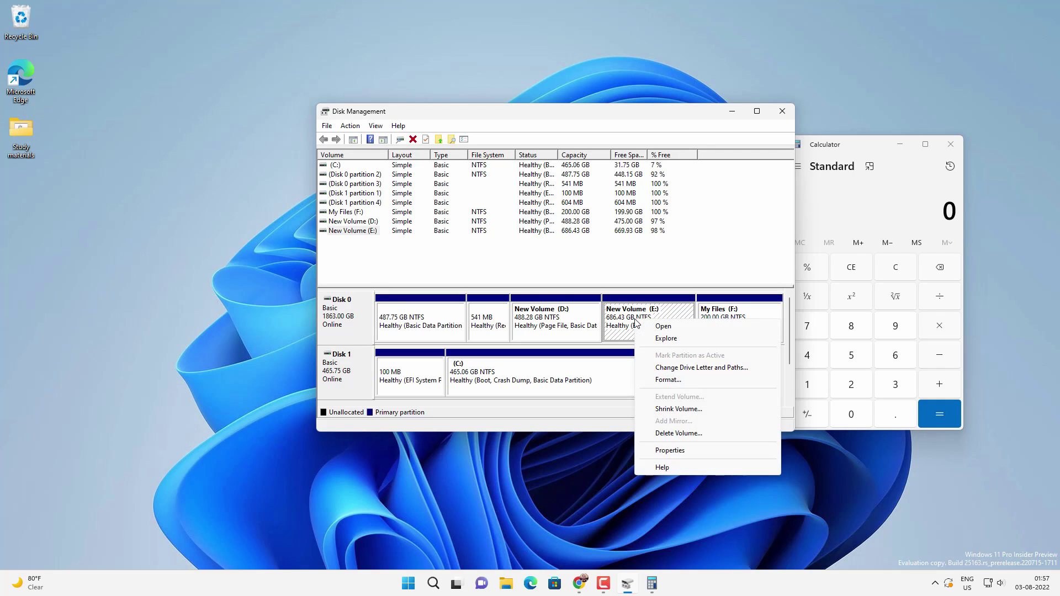
left_click(701, 410)
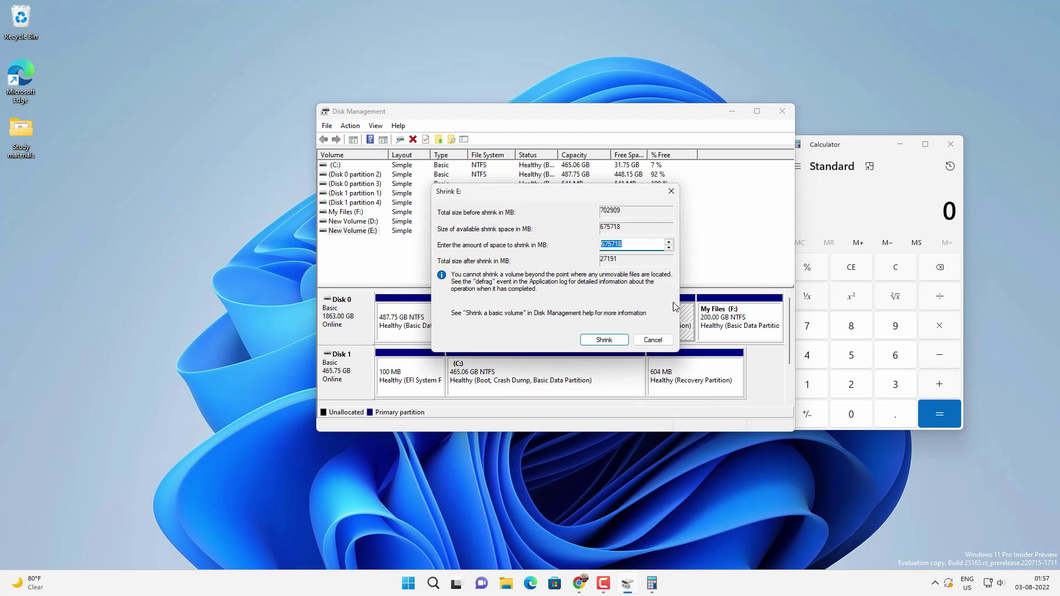
left_click(893, 384)
left_click(862, 423)
left_click(861, 421)
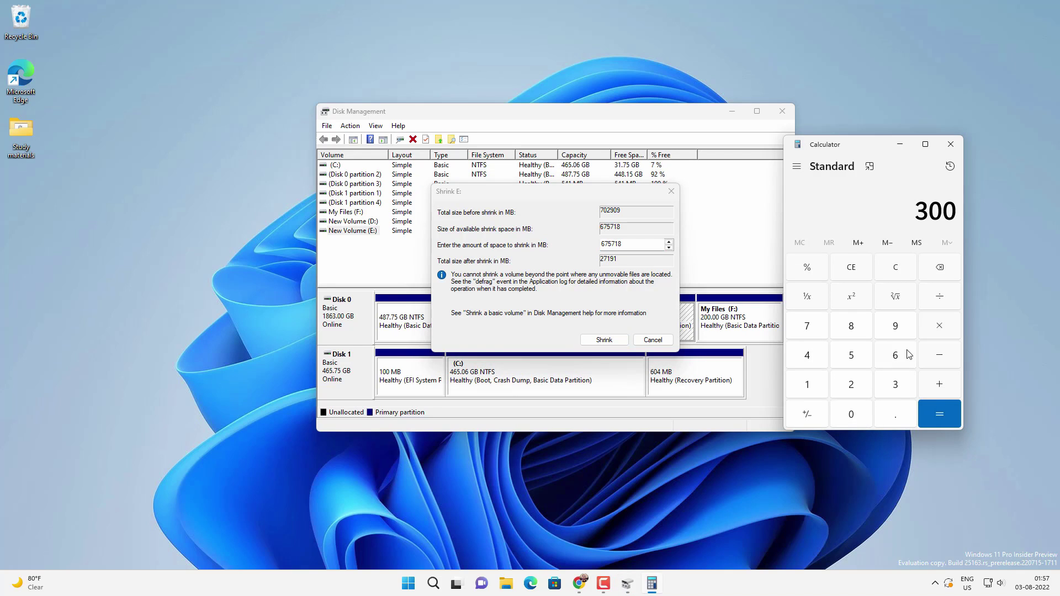
left_click(940, 325)
left_click(819, 387)
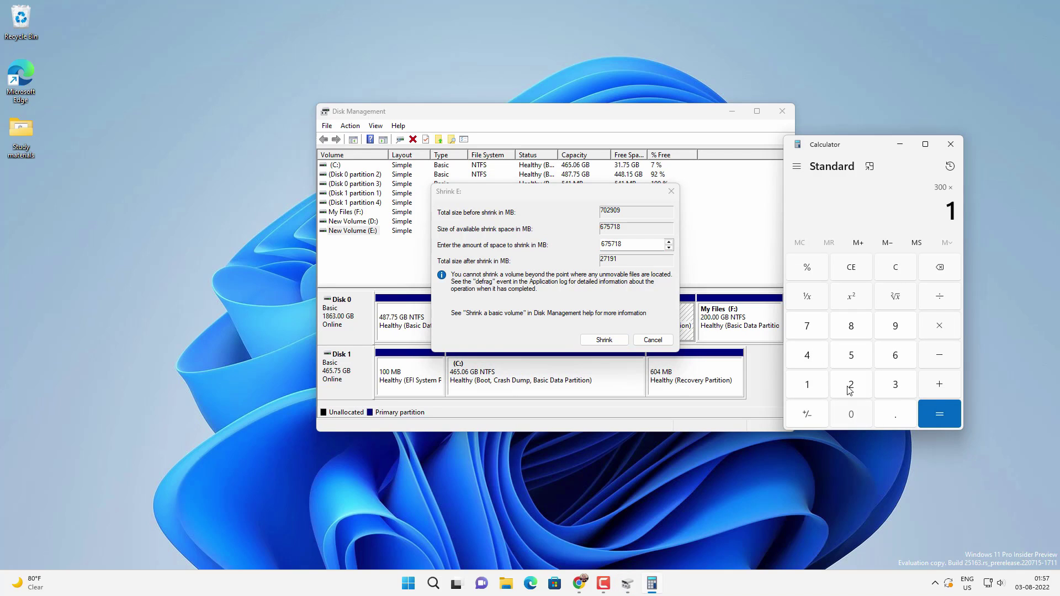
left_click(850, 413)
left_click(850, 386)
left_click(819, 360)
left_click(941, 416)
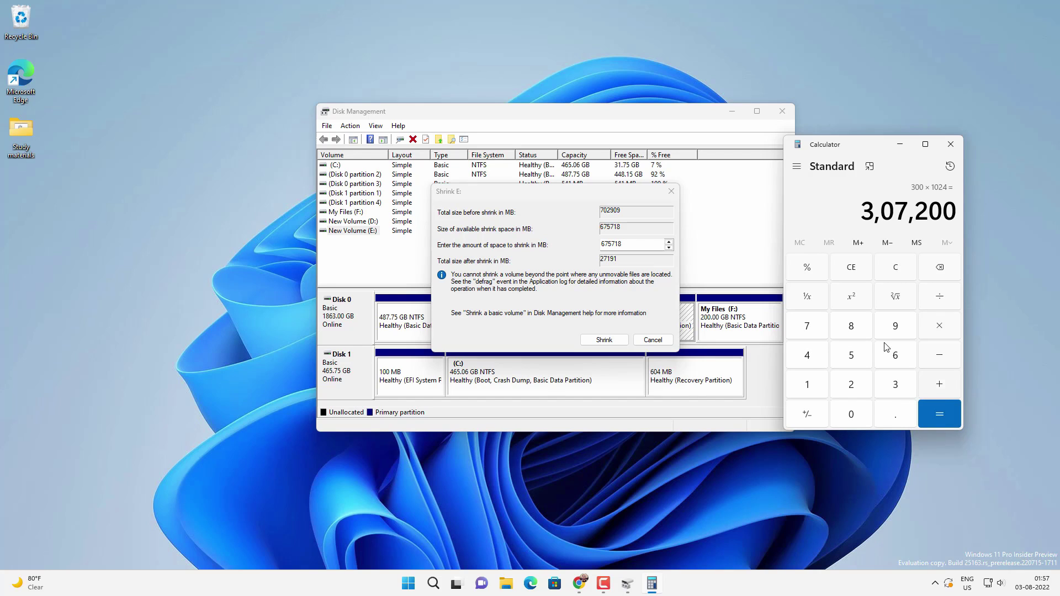
Set the amount of space to shrink to 307202 MB and shrink the E: volume
left_click_drag(629, 239, 591, 238)
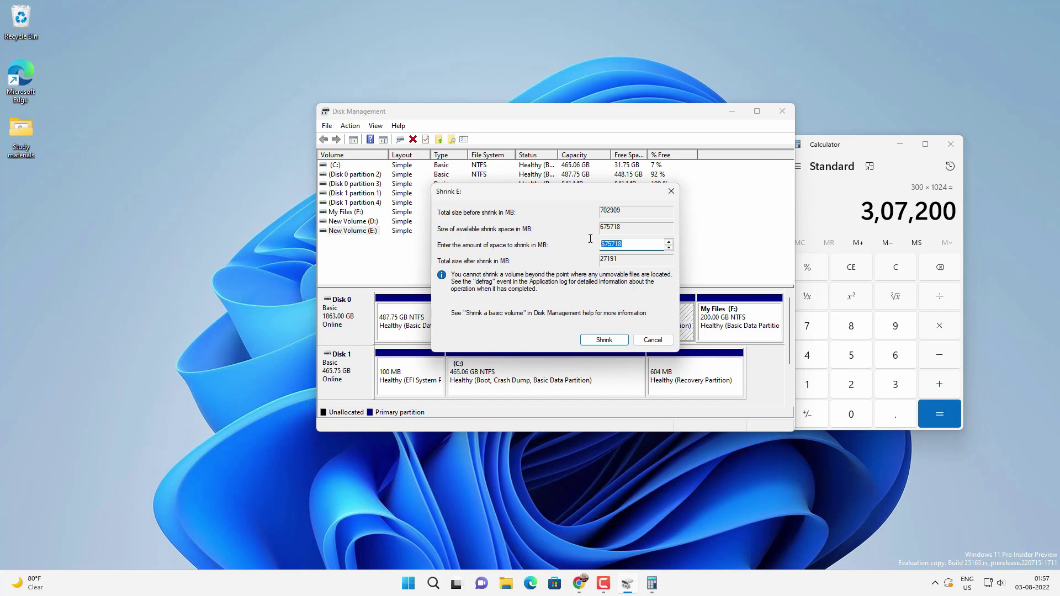
key("BackSpace")
type("307200")
key("BackSpace")
type("2")
left_click(613, 340)
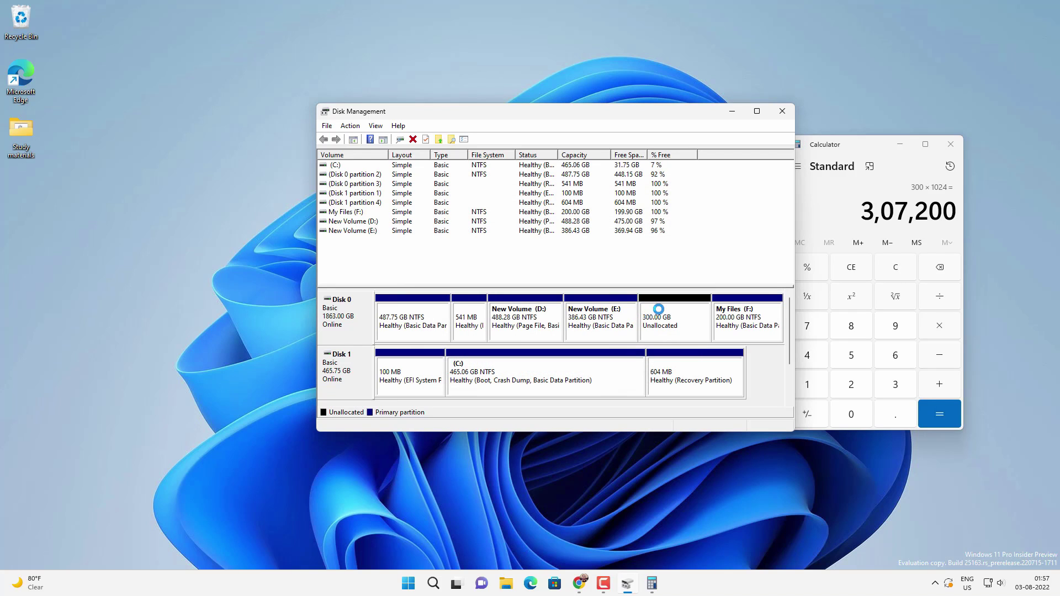
Create a simple volume in Disk 0's 300 GB unallocated space with drive letter G, accepting the default size and format settings
left_click(676, 320)
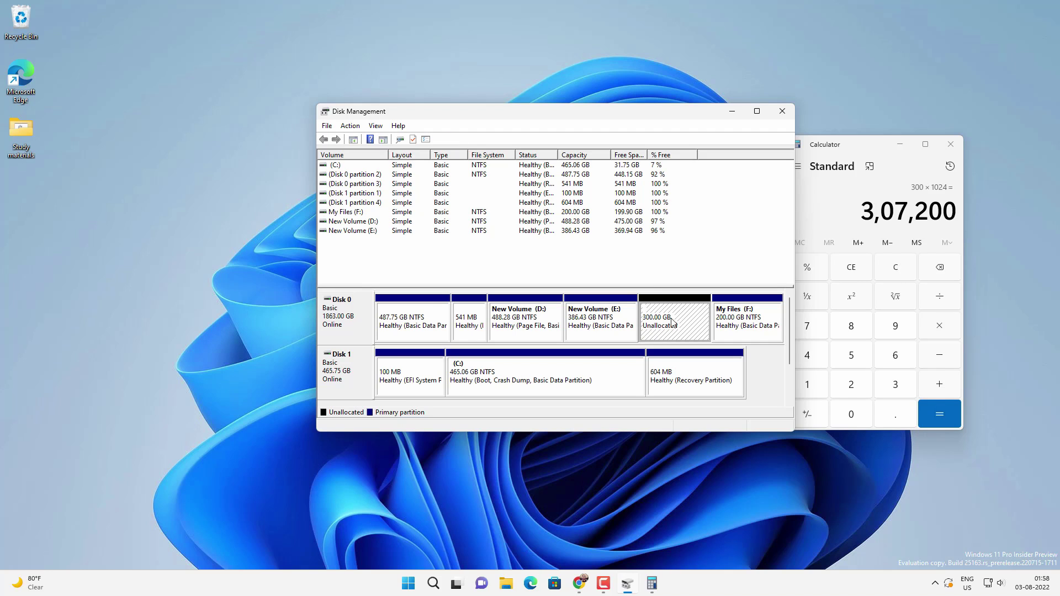
right_click(650, 318)
left_click(687, 325)
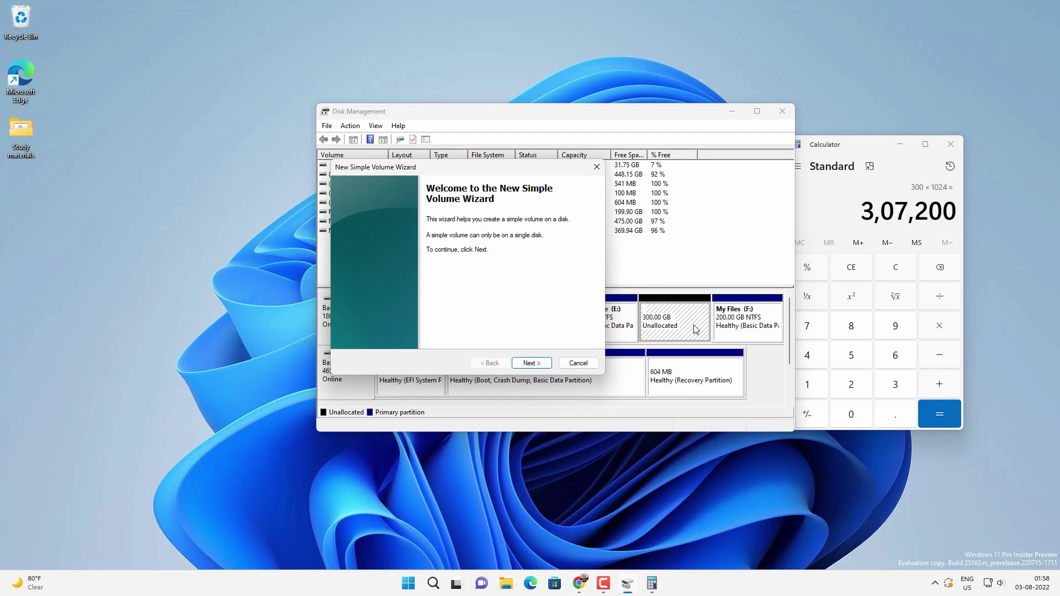
left_click(533, 364)
left_click(535, 365)
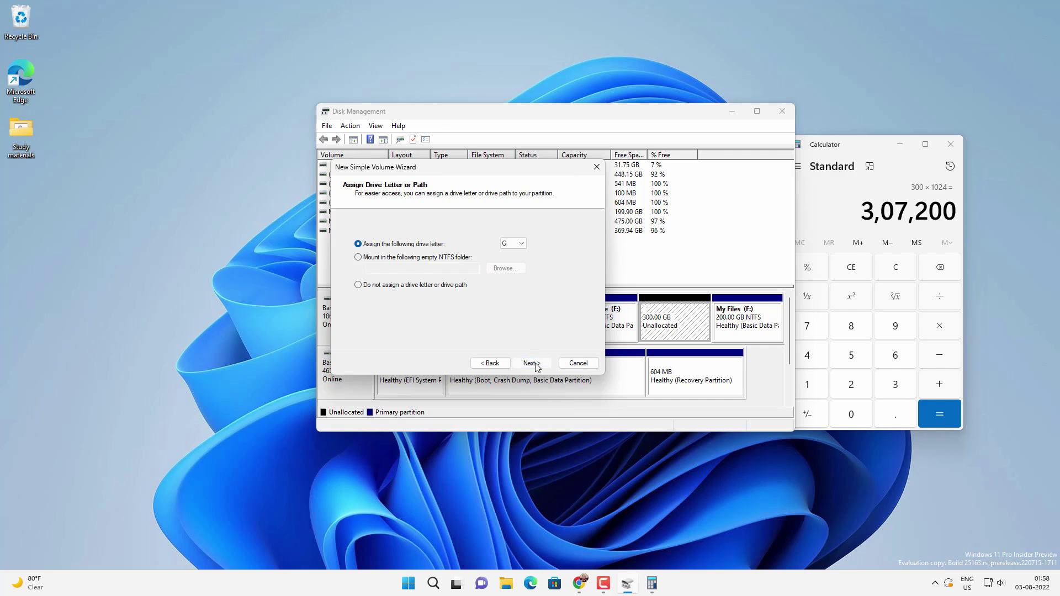
left_click(536, 367)
left_click(536, 365)
left_click(531, 364)
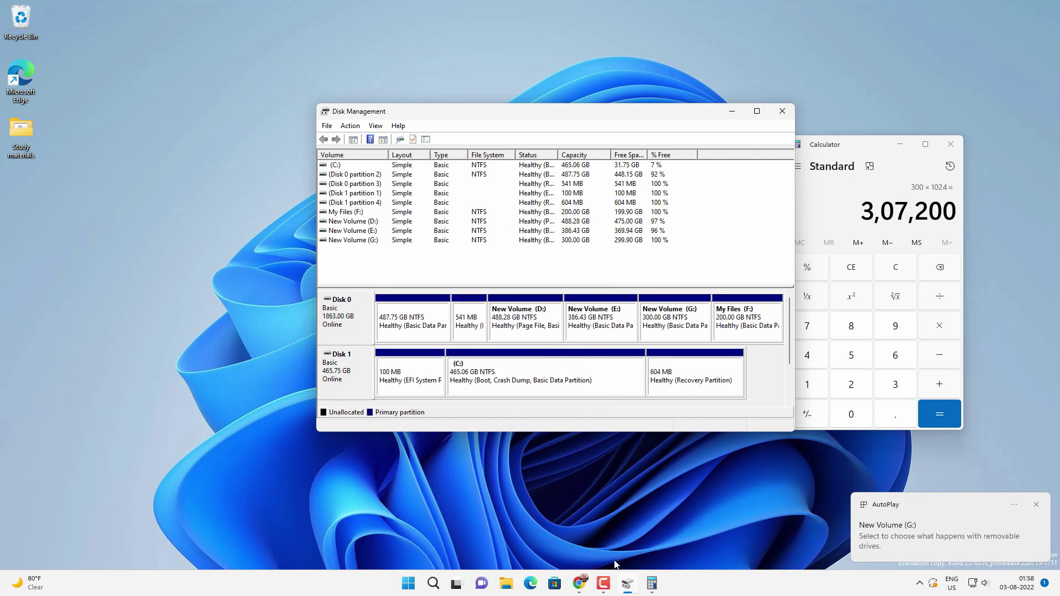
Open This PC in File Explorer and check the new G: drive
left_click(516, 585)
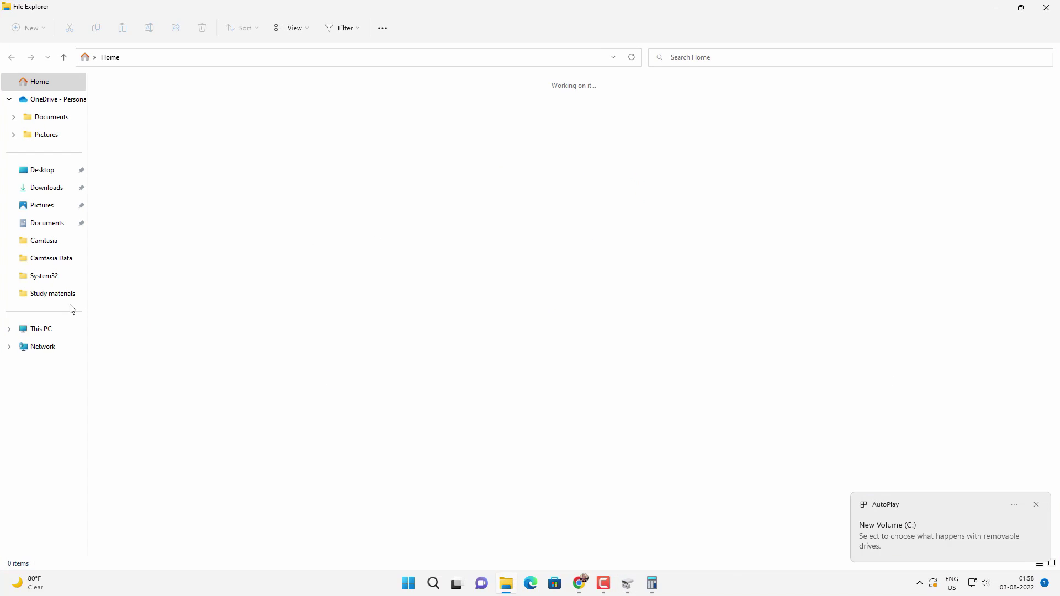
left_click(40, 329)
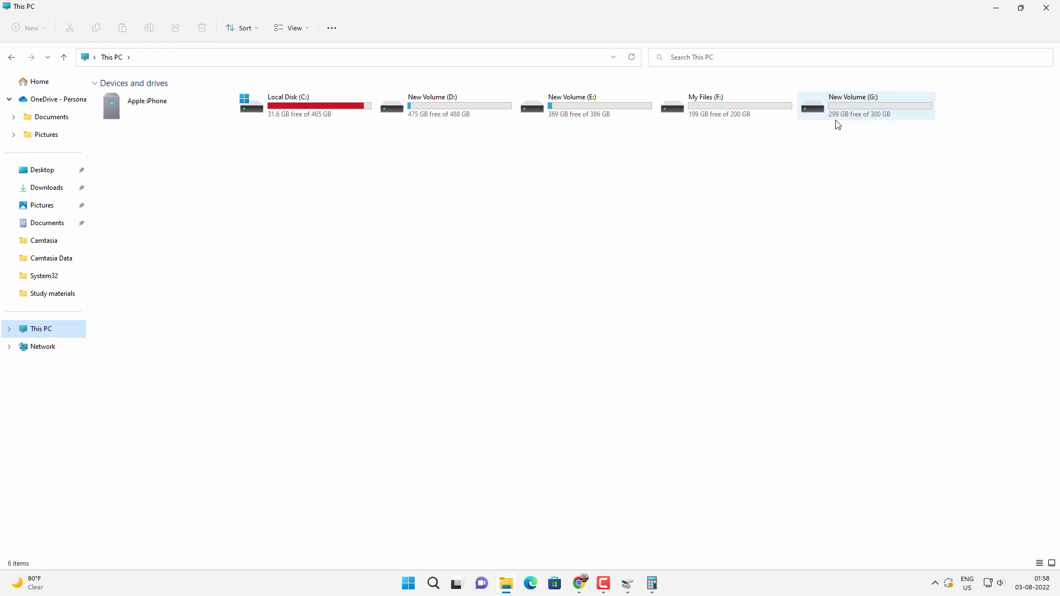
left_click(890, 120)
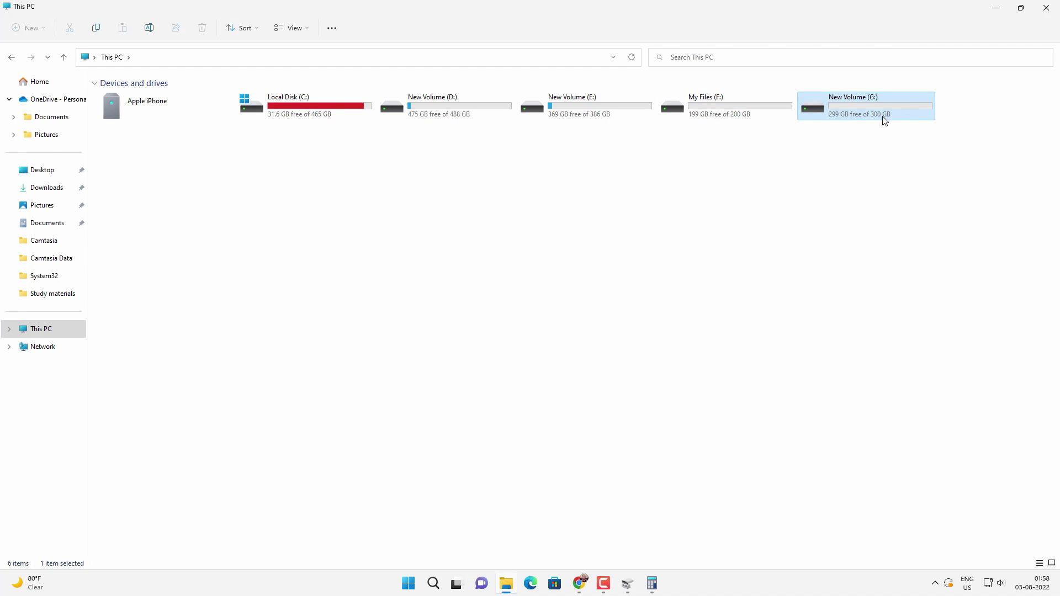
Close File Explorer, Calculator and Disk Management
left_click(1046, 8)
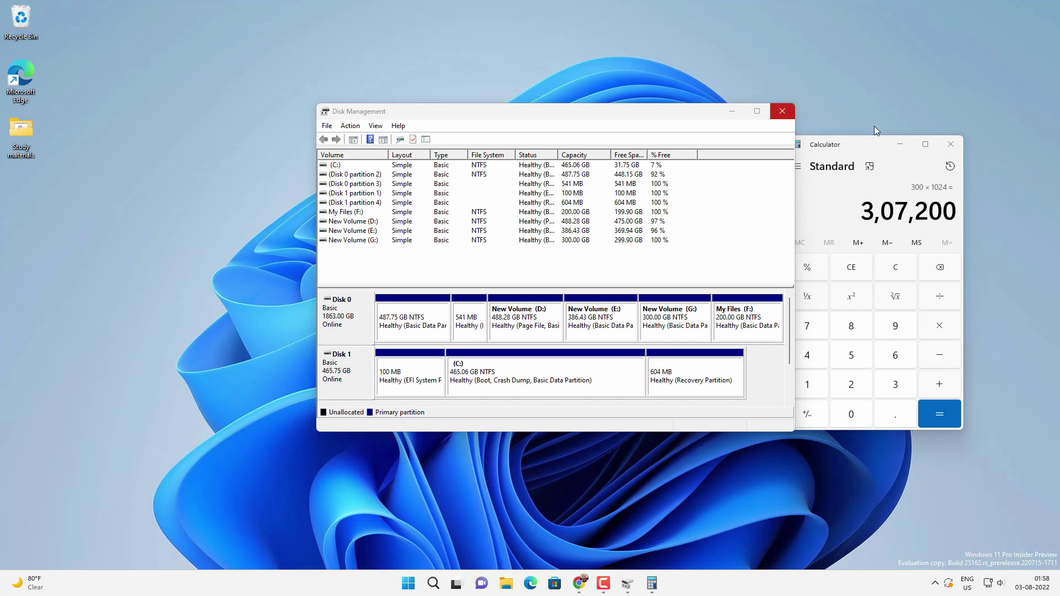
left_click(950, 144)
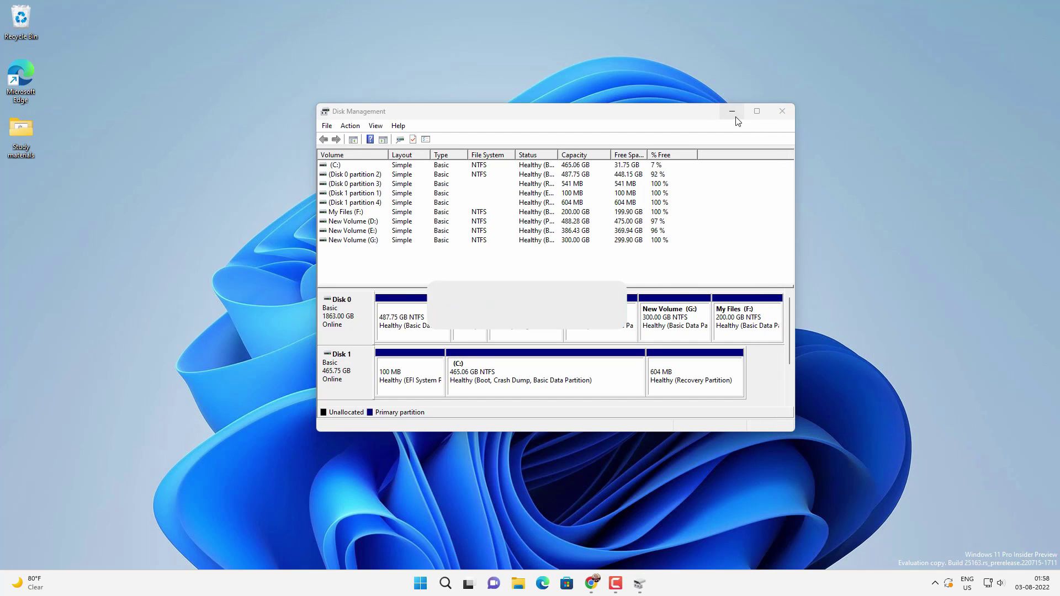
left_click(781, 113)
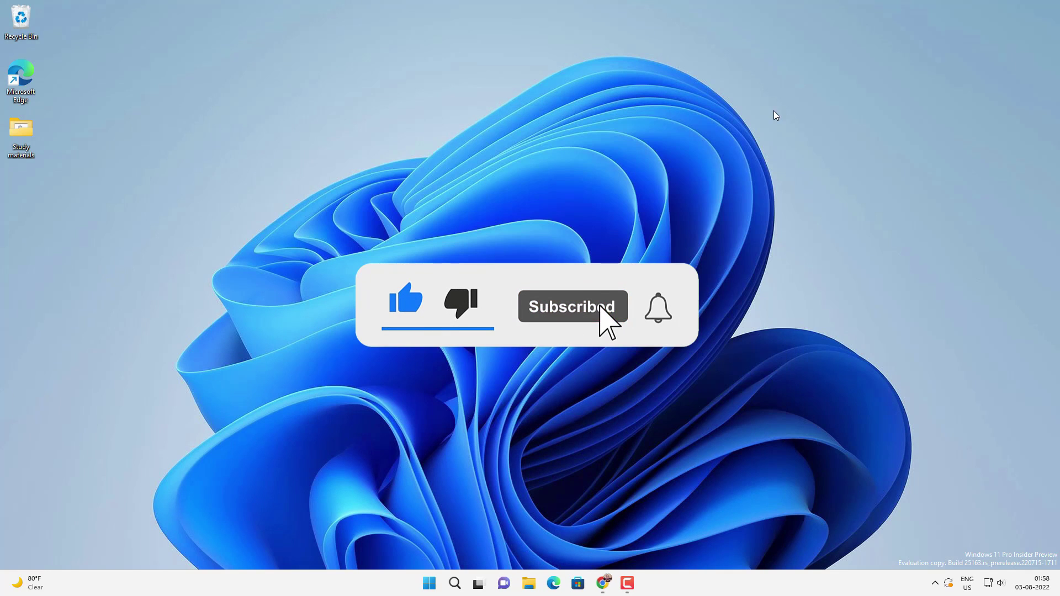